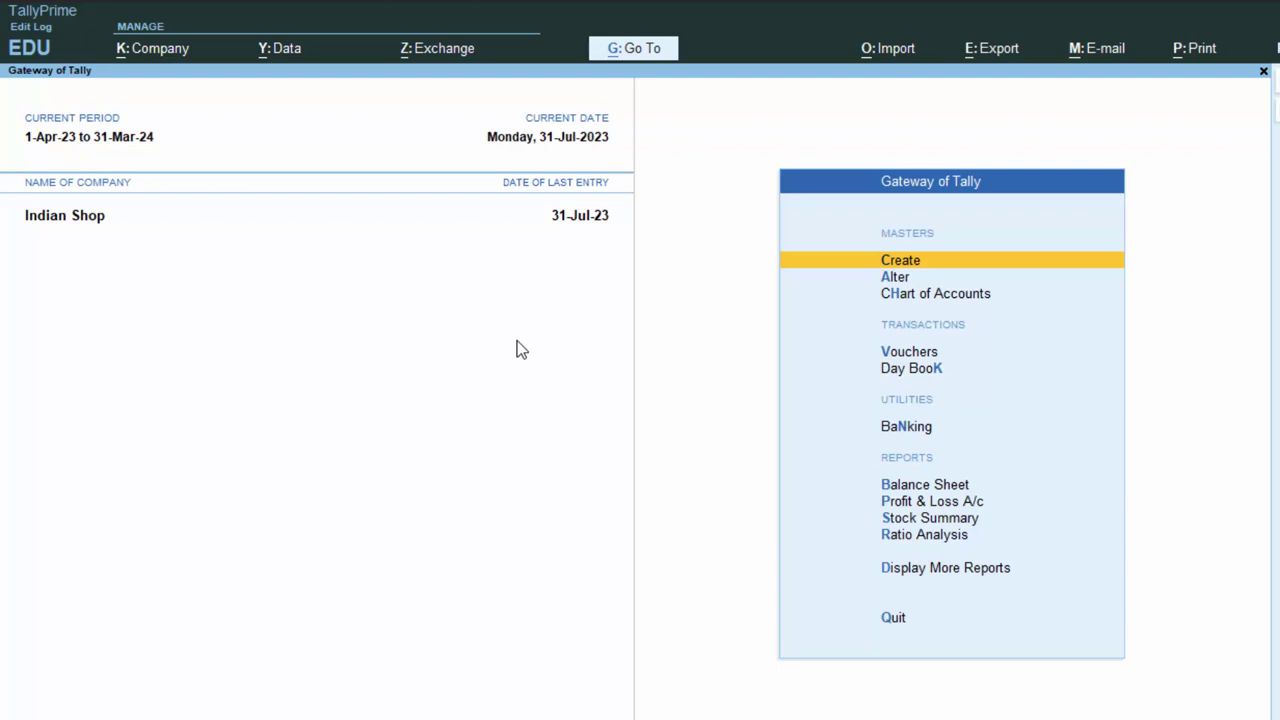
Step: Start a new purchase voucher with supplier invoice number 533 dated 31-Jul-23
key(v)
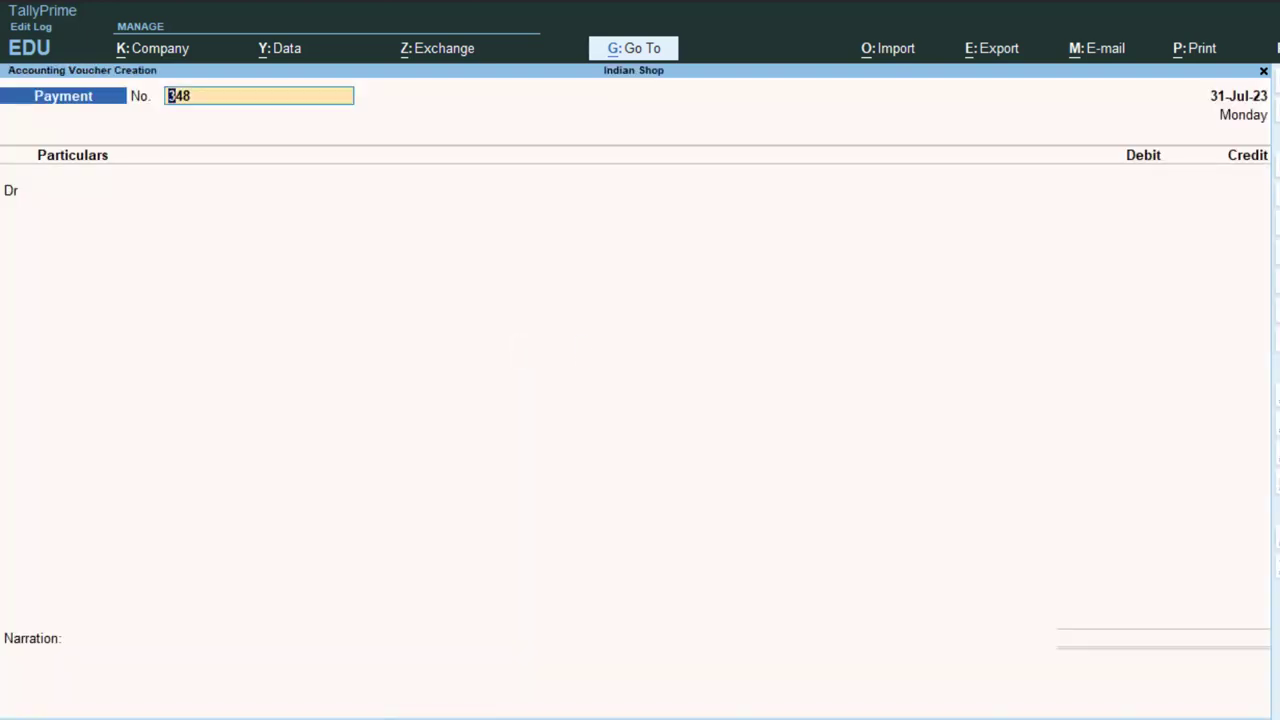
key(F9)
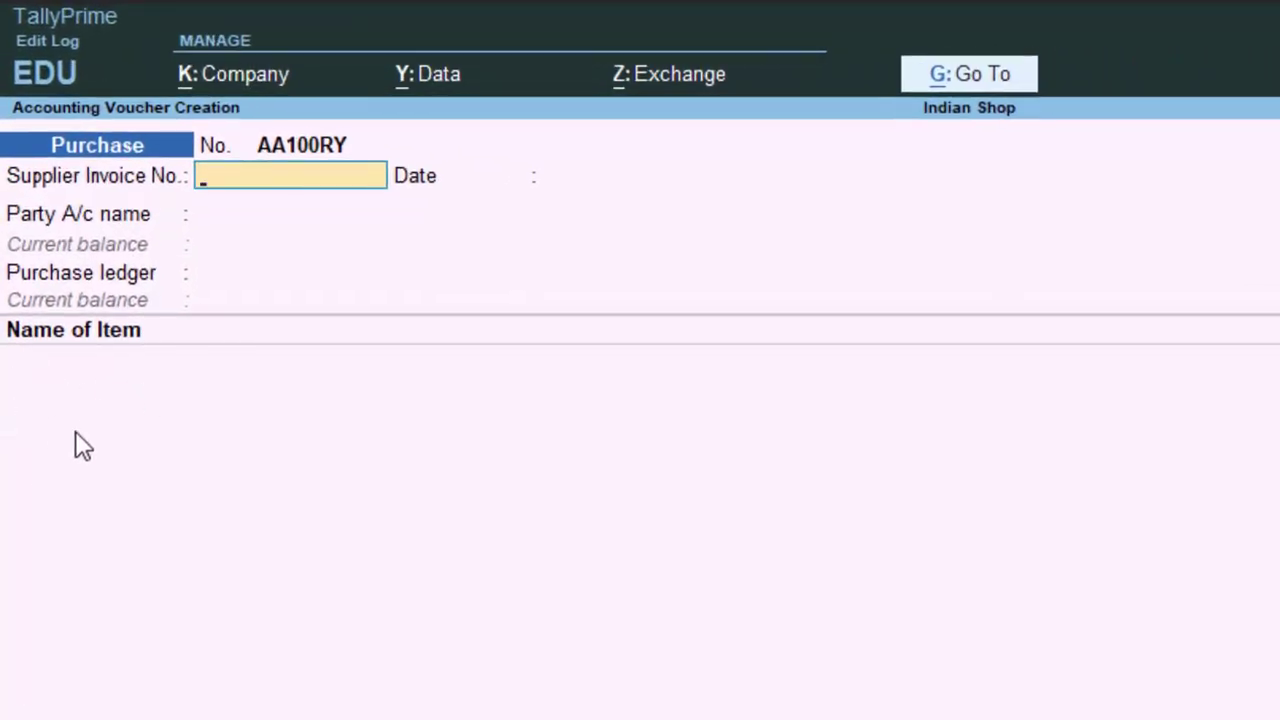
text(533)
key(Return)
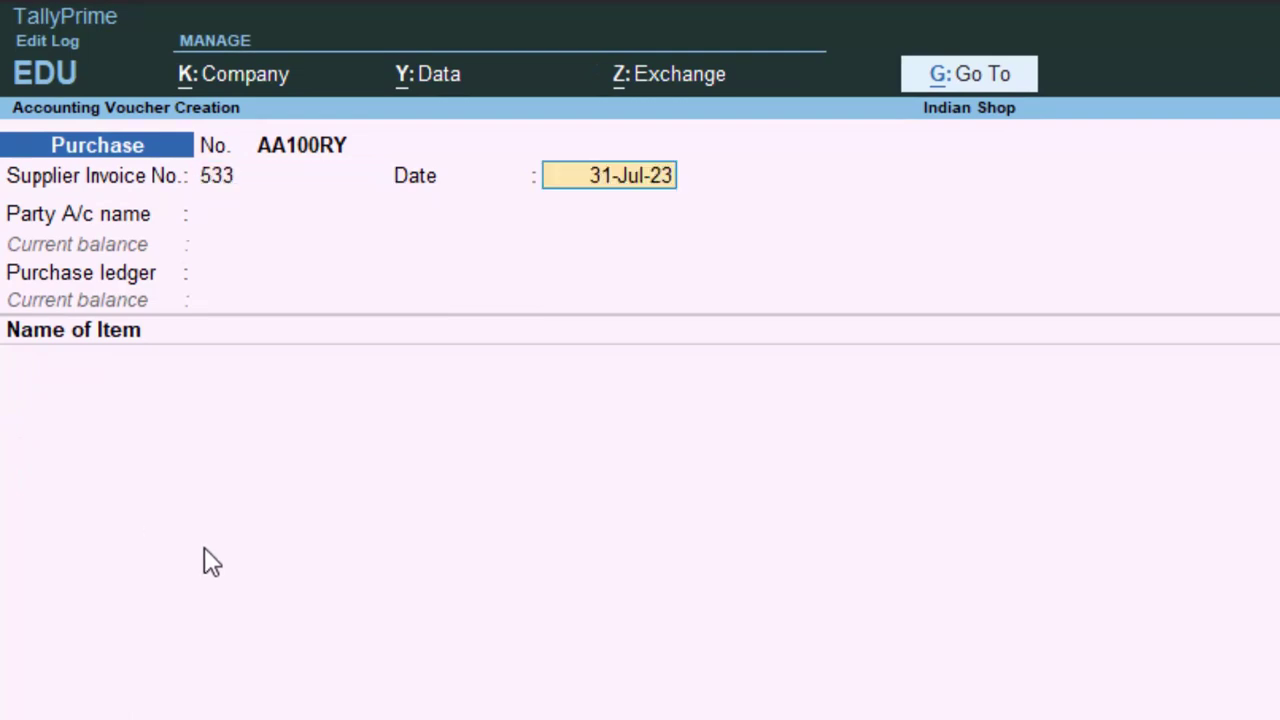
key(Return)
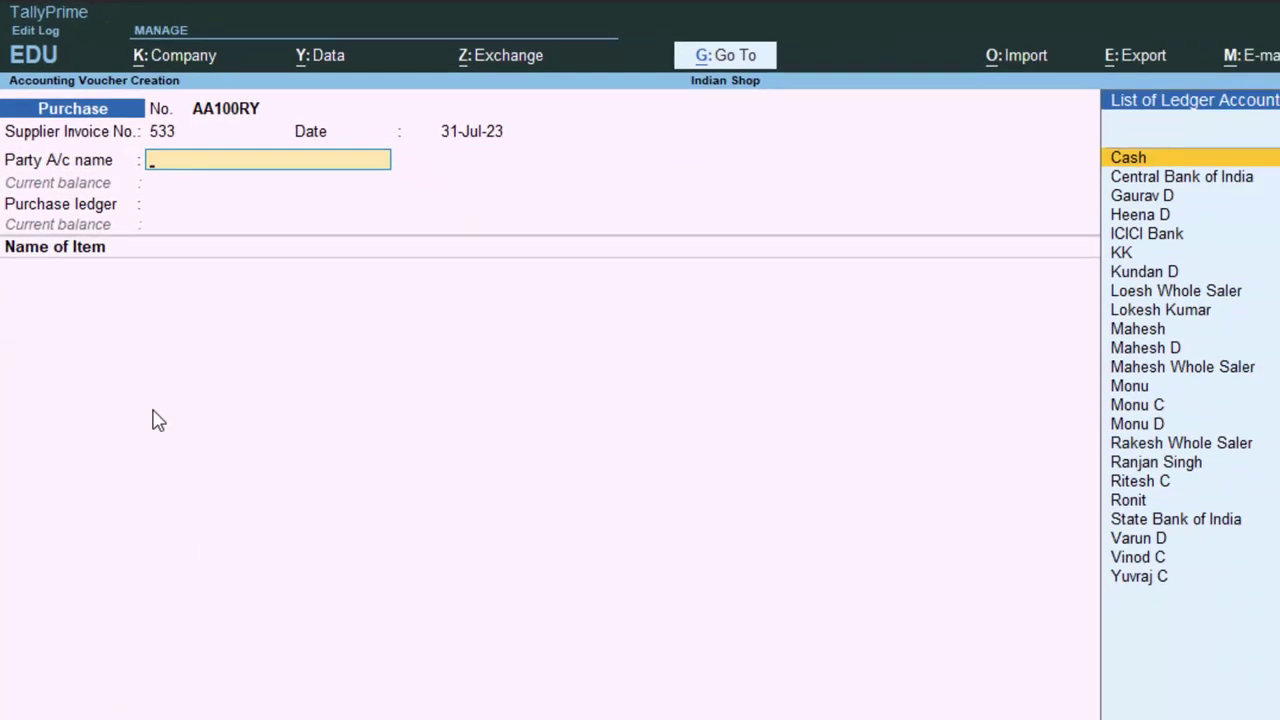
Step: Begin a new party ledger from the purchase voucher and enter the supplier's name, leaving the alias blank
key(alt+c)
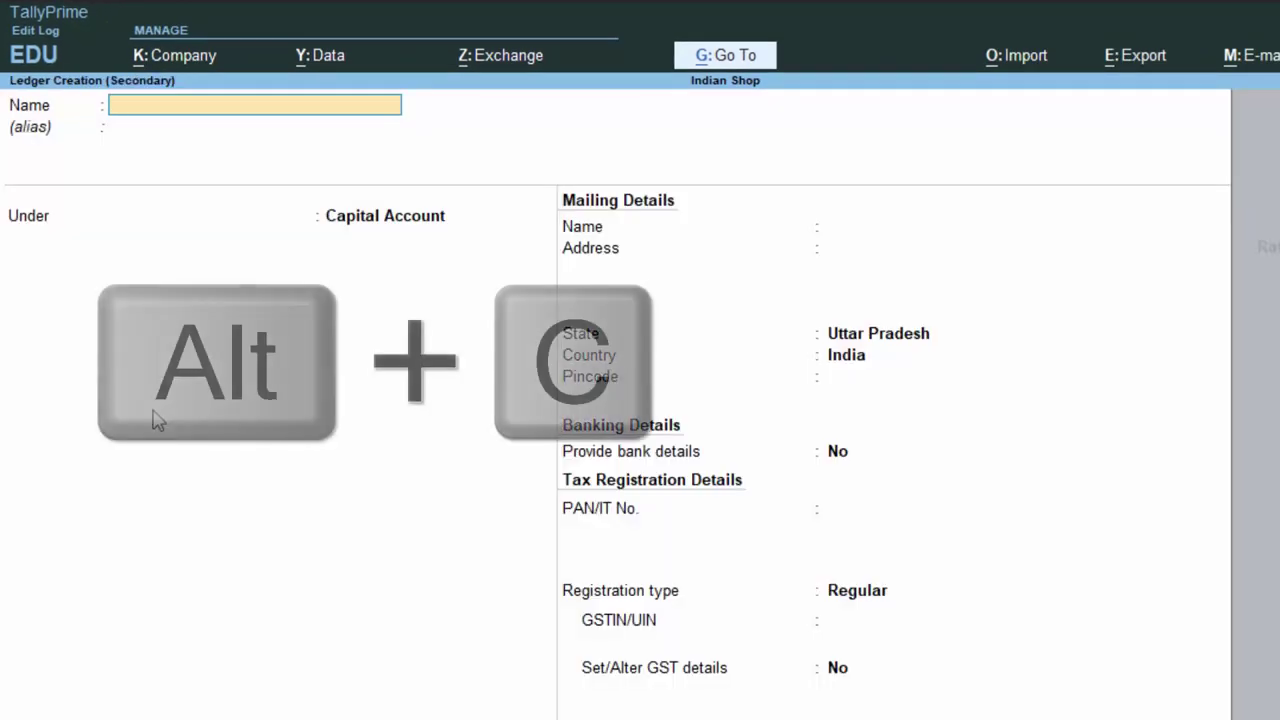
text(Rajesh )
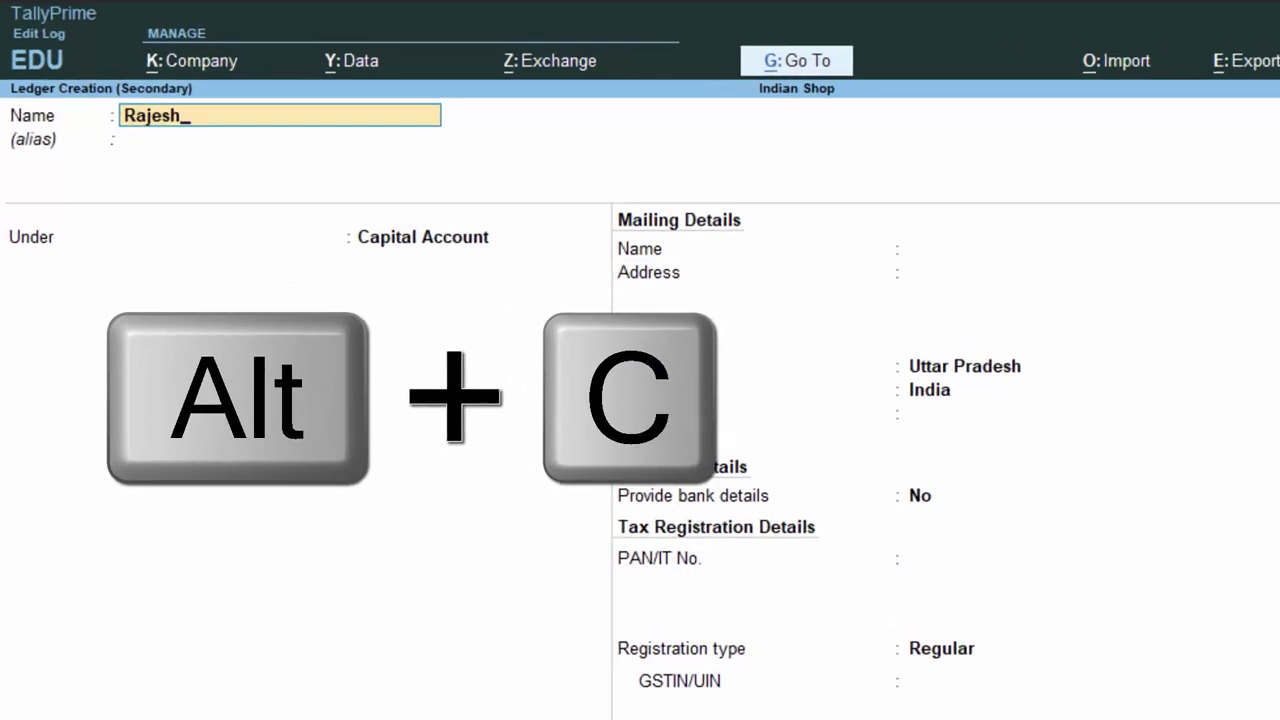
text(C)
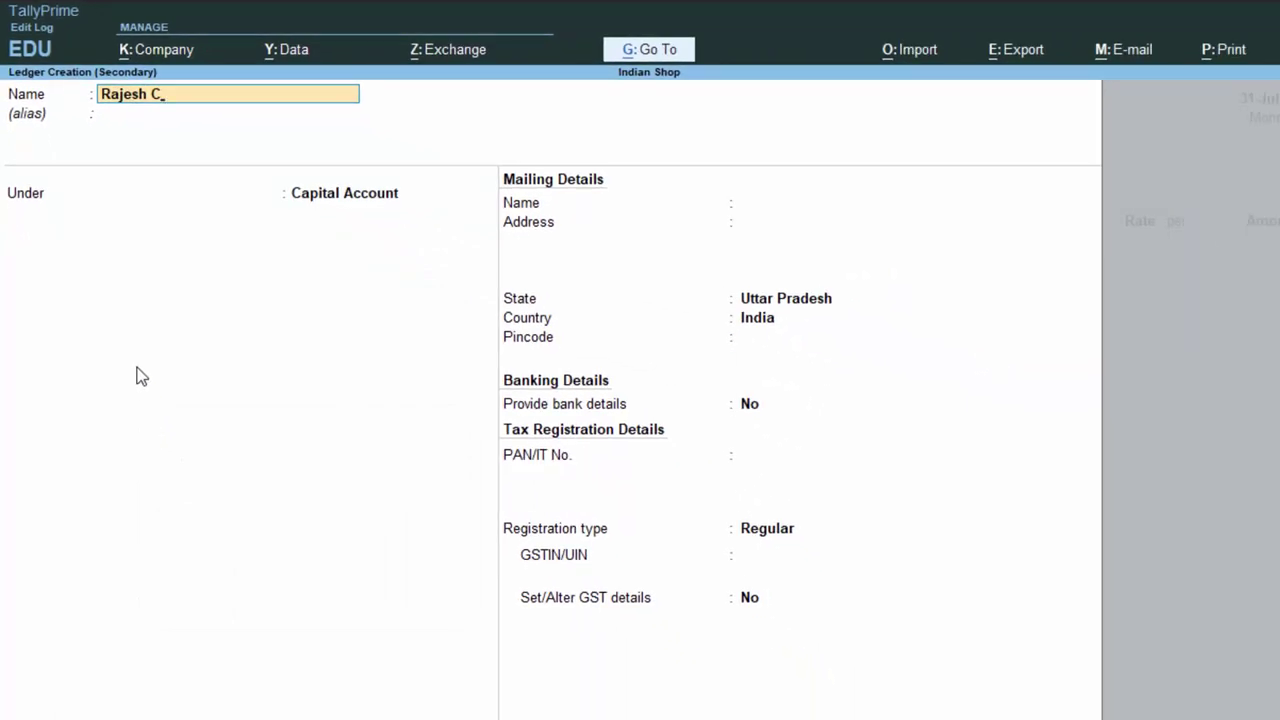
key(BackSpace)
text(Suppl)
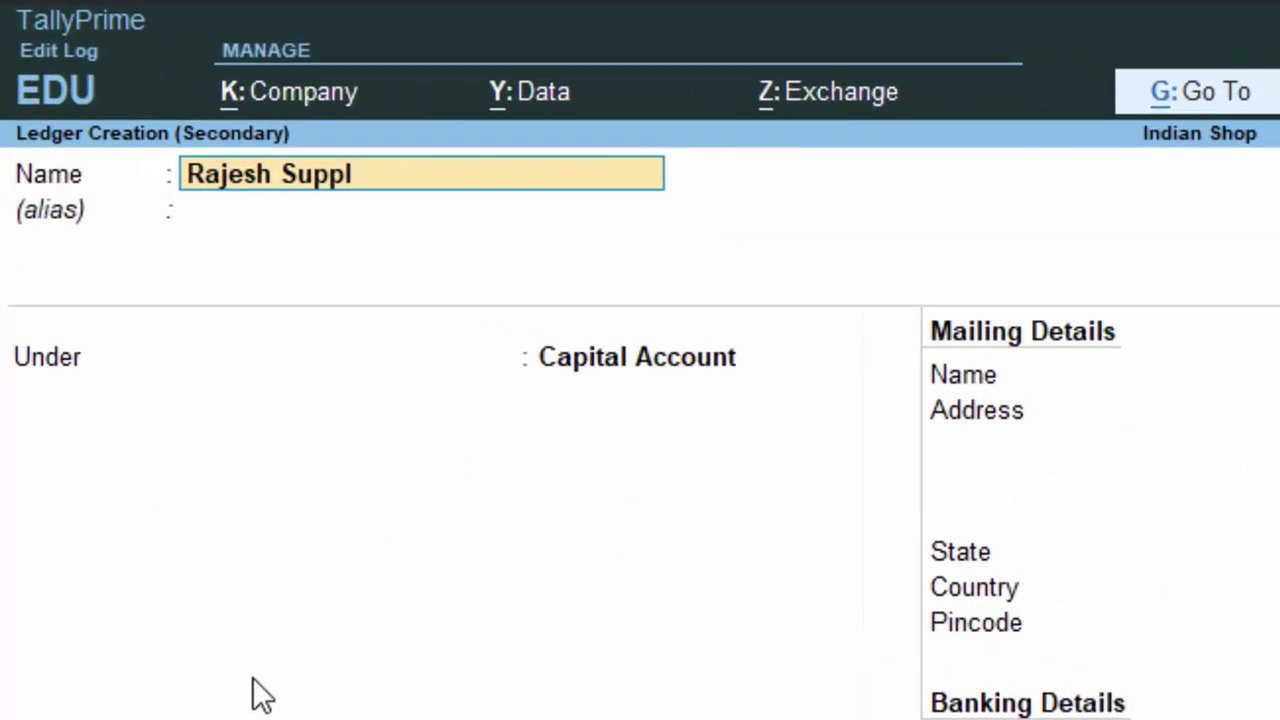
text(ier)
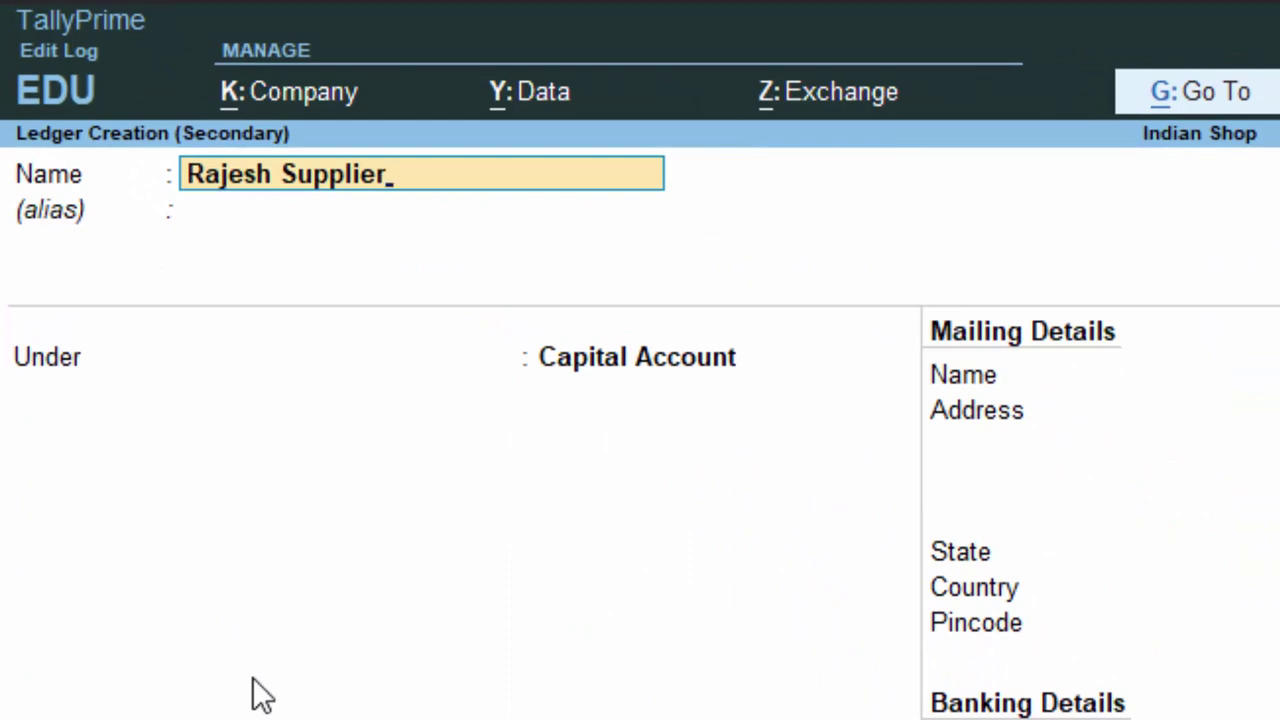
key(Return)
key(Return)
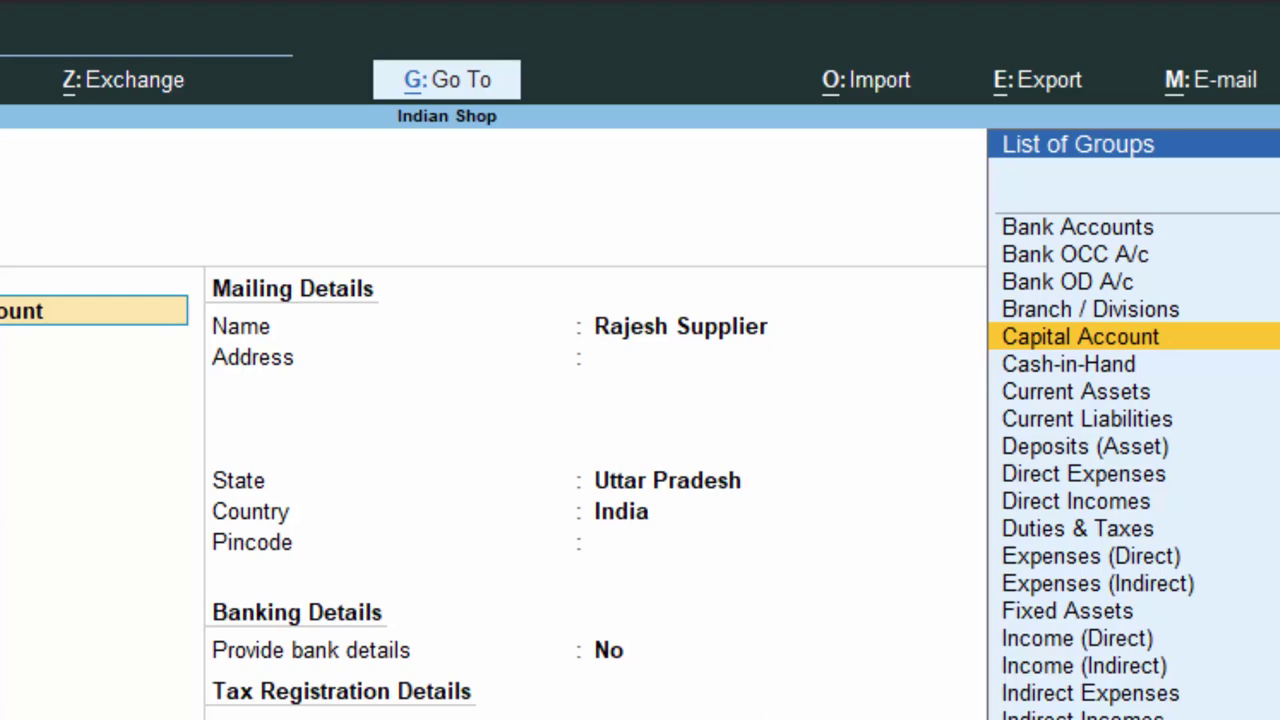
Step: Place the new supplier ledger under the Sundry Creditors group
text(s)
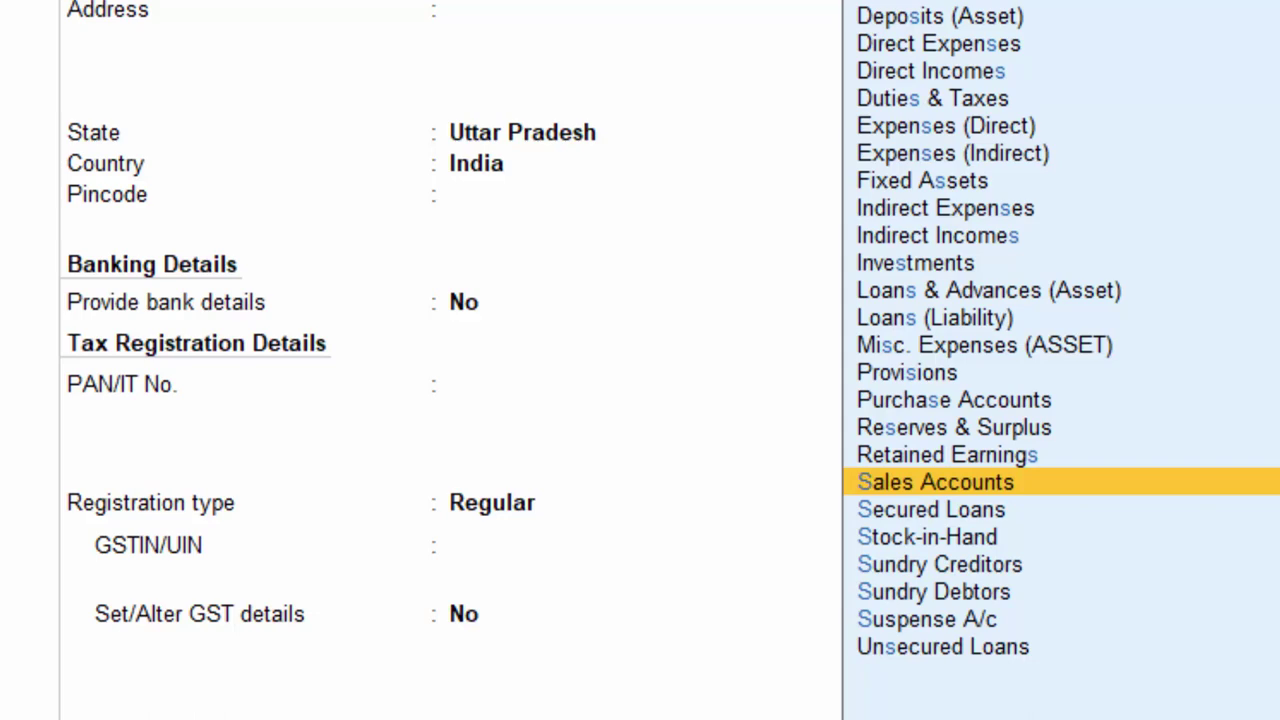
key(Down)
key(Down)
key(Down)
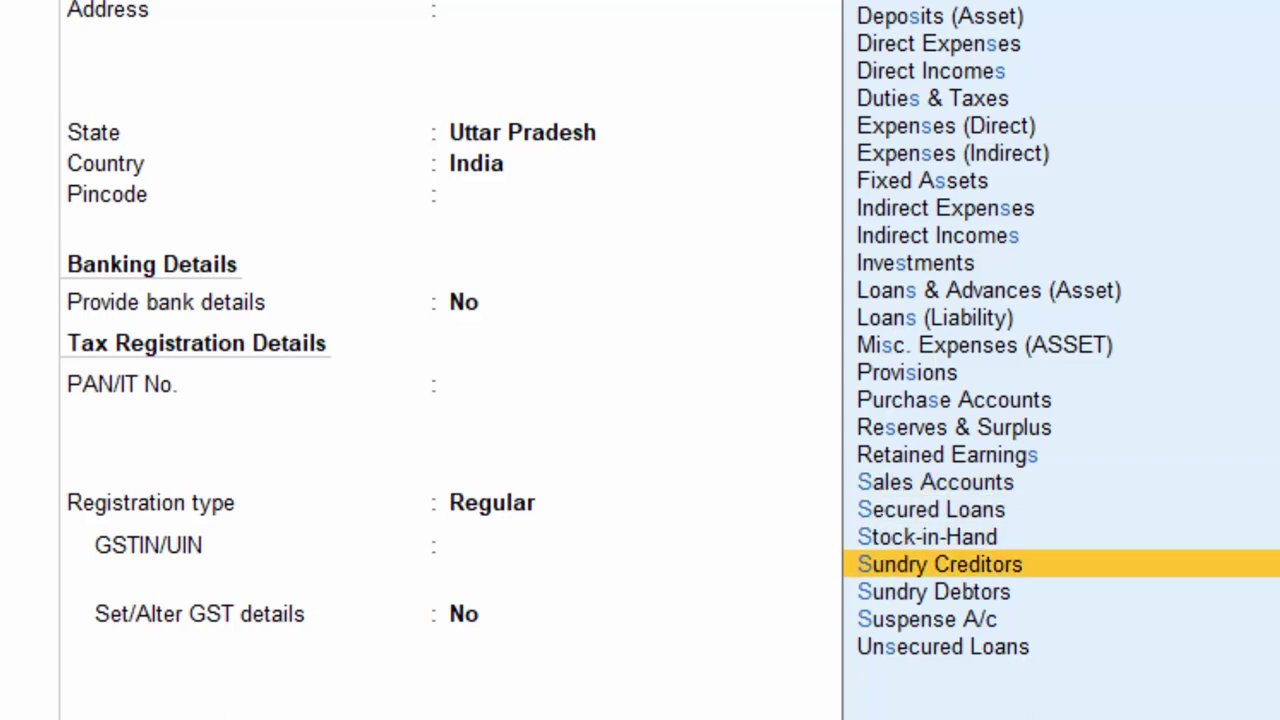
key(Return)
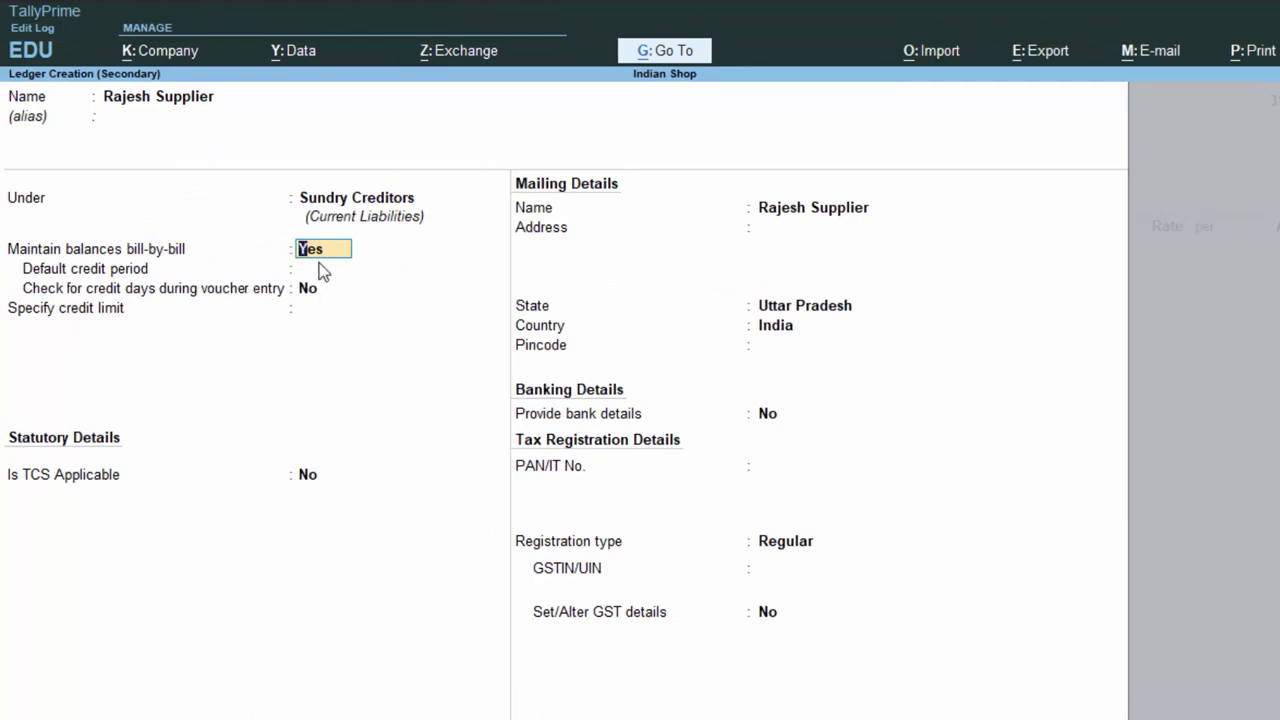
Step: Accept the default balance, mailing, banking and tax settings without a GSTIN, and save the supplier ledger
key(Return)
key(Return)
key(Return)
key(Return)
key(Return)
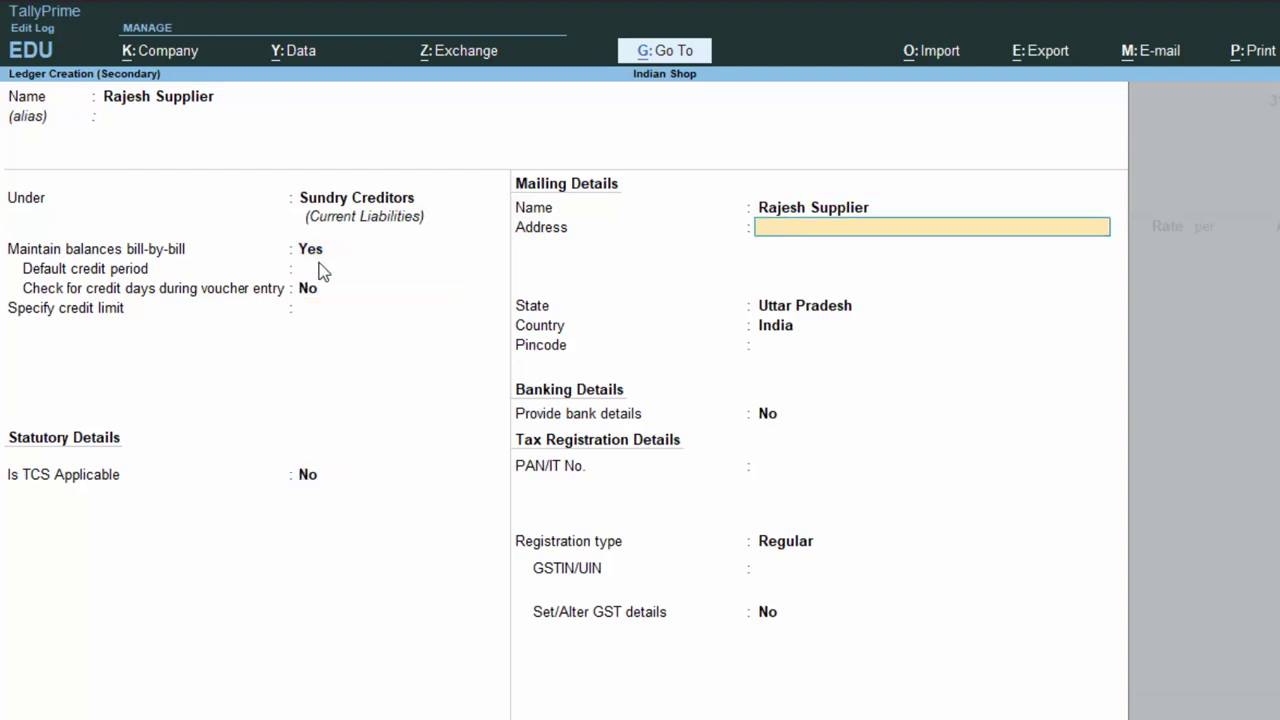
key(Return)
key(Return)
key(Return)
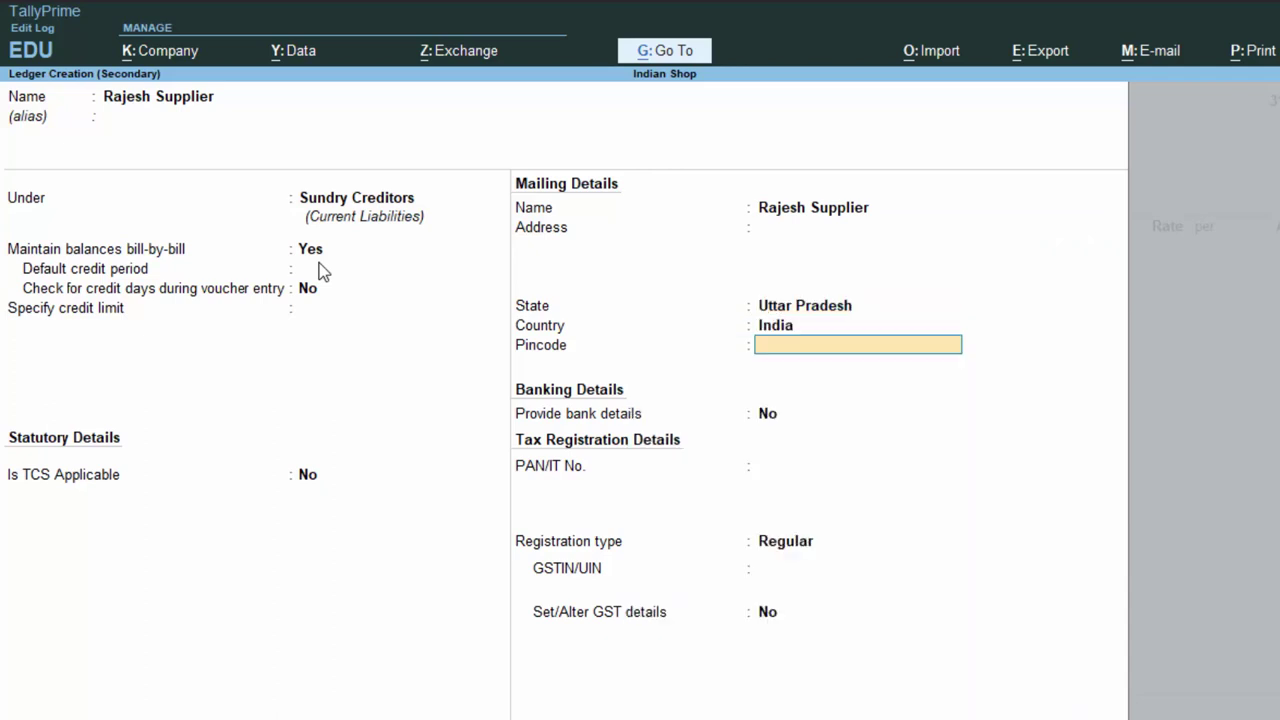
key(Return)
key(Return)
key(Return)
key(Return)
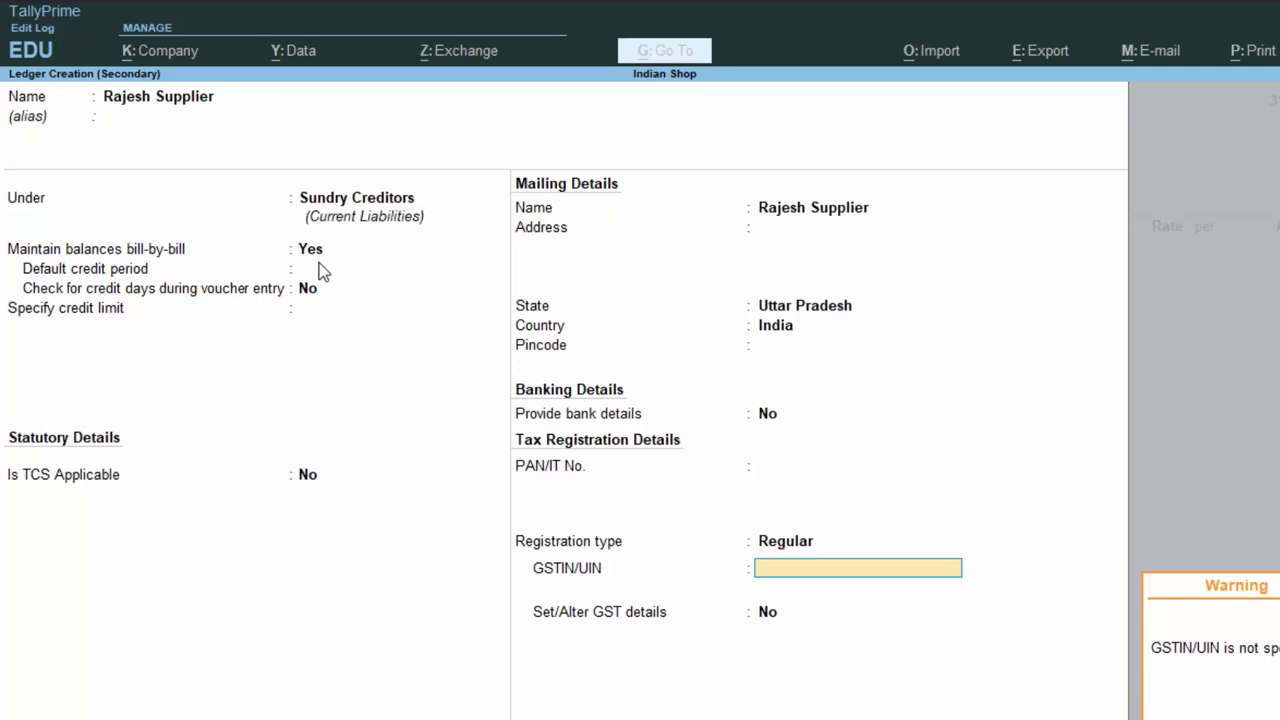
key(Return)
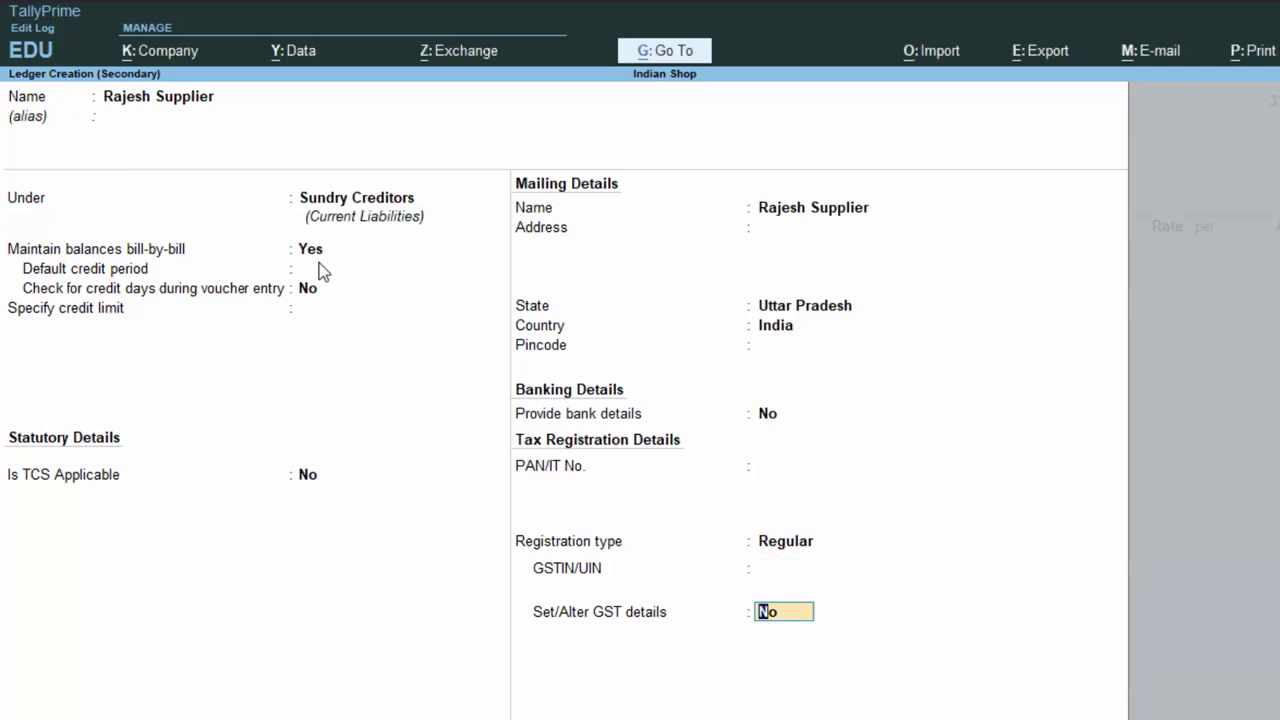
key(Return)
key(Return)
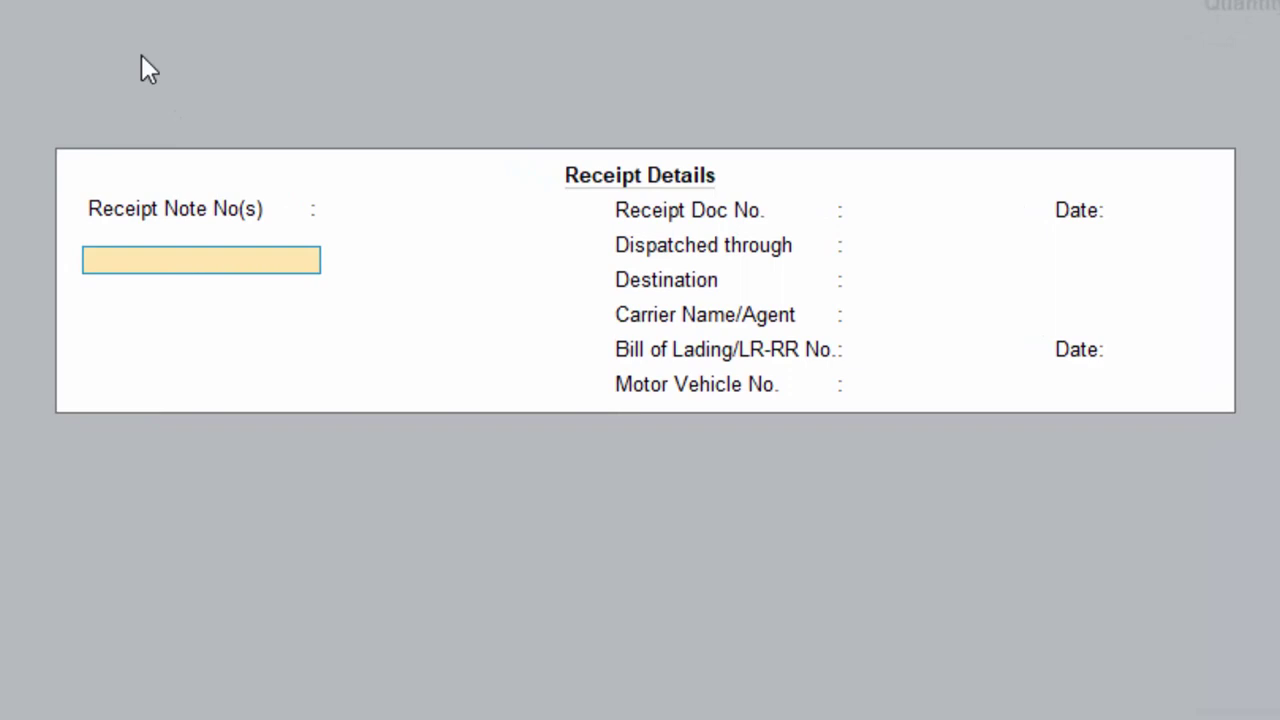
Step: Leave all fields in the voucher's Receipt Details blank and proceed to the party details
key(Return)
key(Return)
key(Return)
key(Return)
key(Return)
key(Return)
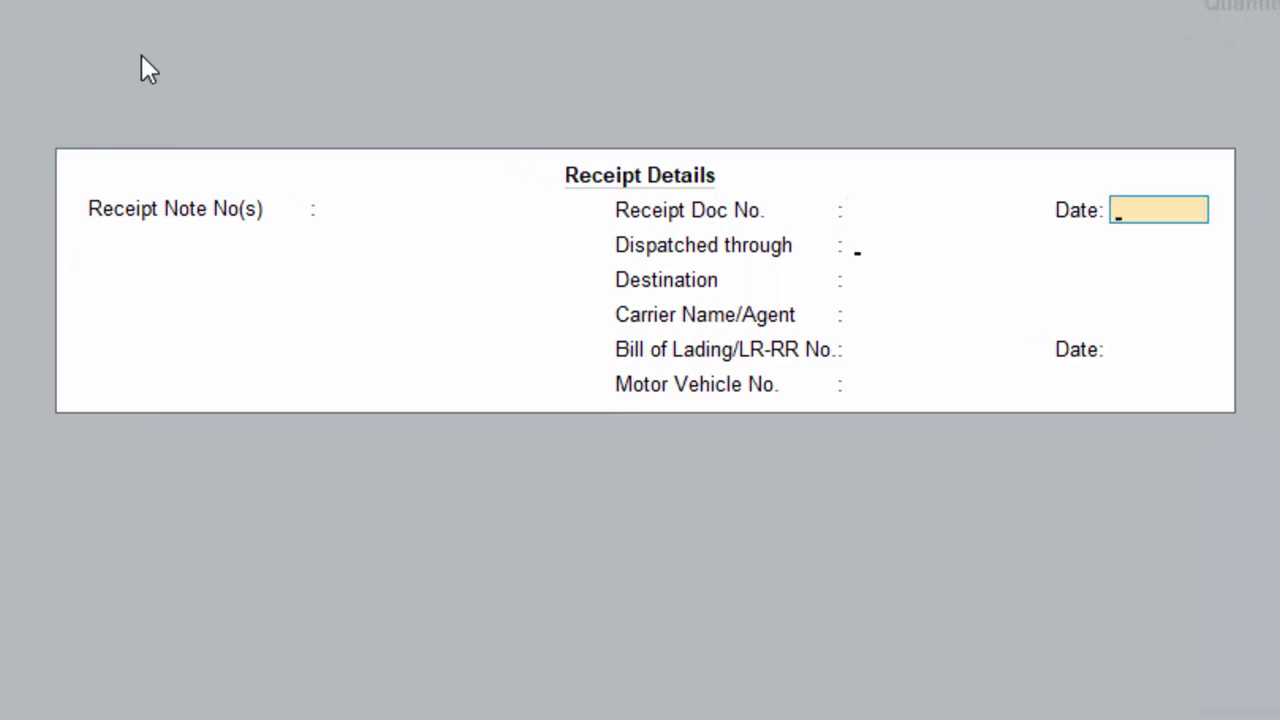
key(Return)
key(Return)
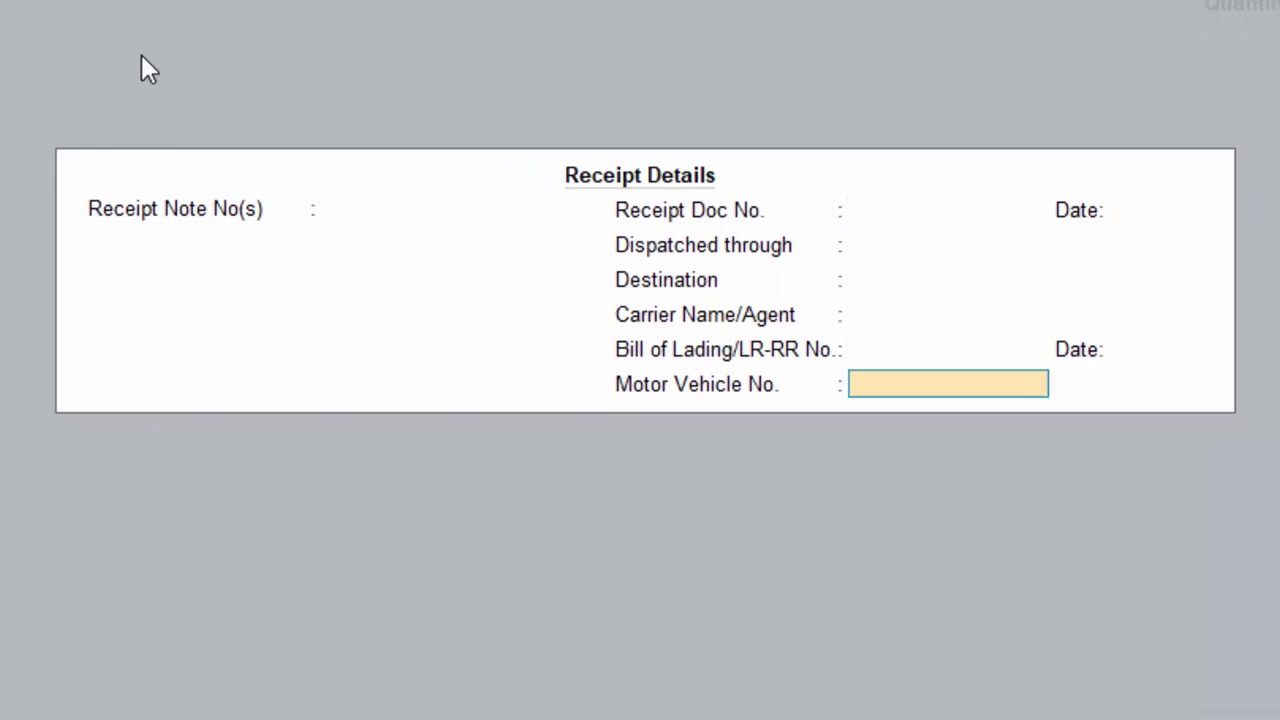
key(Return)
key(Return)
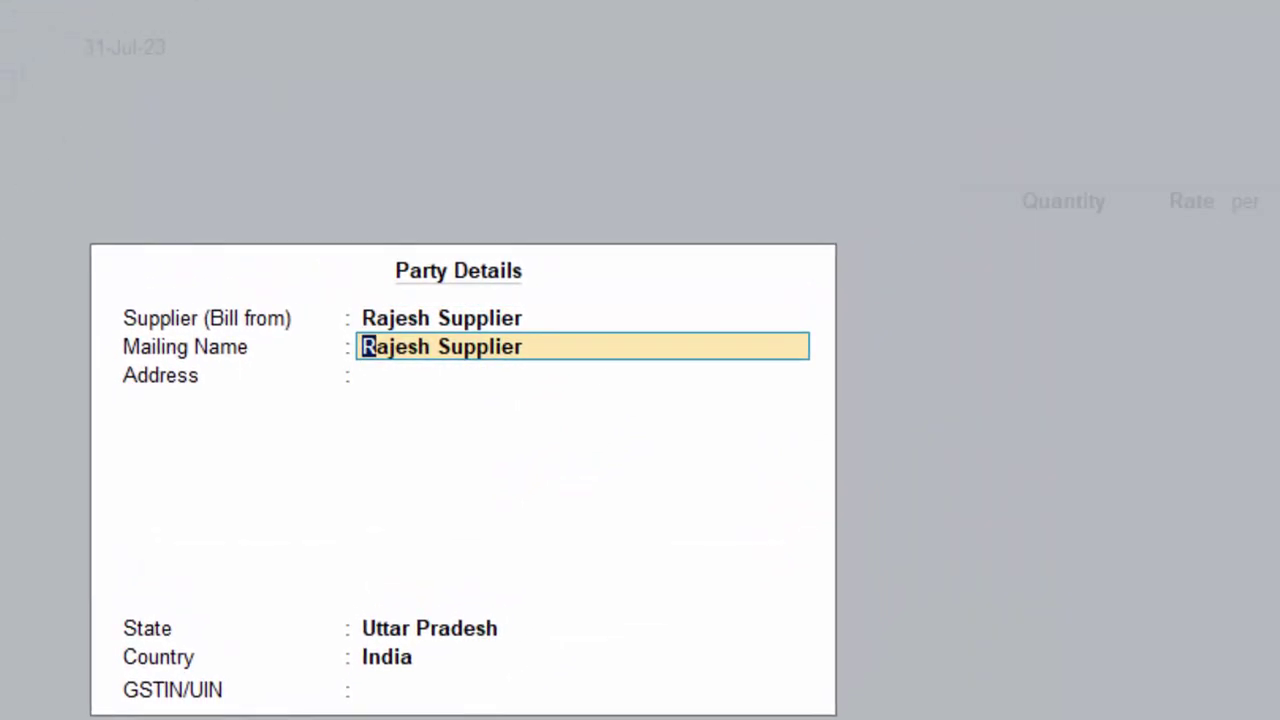
Step: Accept the default party details and choose Purchase A/c as the purchase ledger
key(Return)
key(Return)
key(Return)
key(Return)
key(Return)
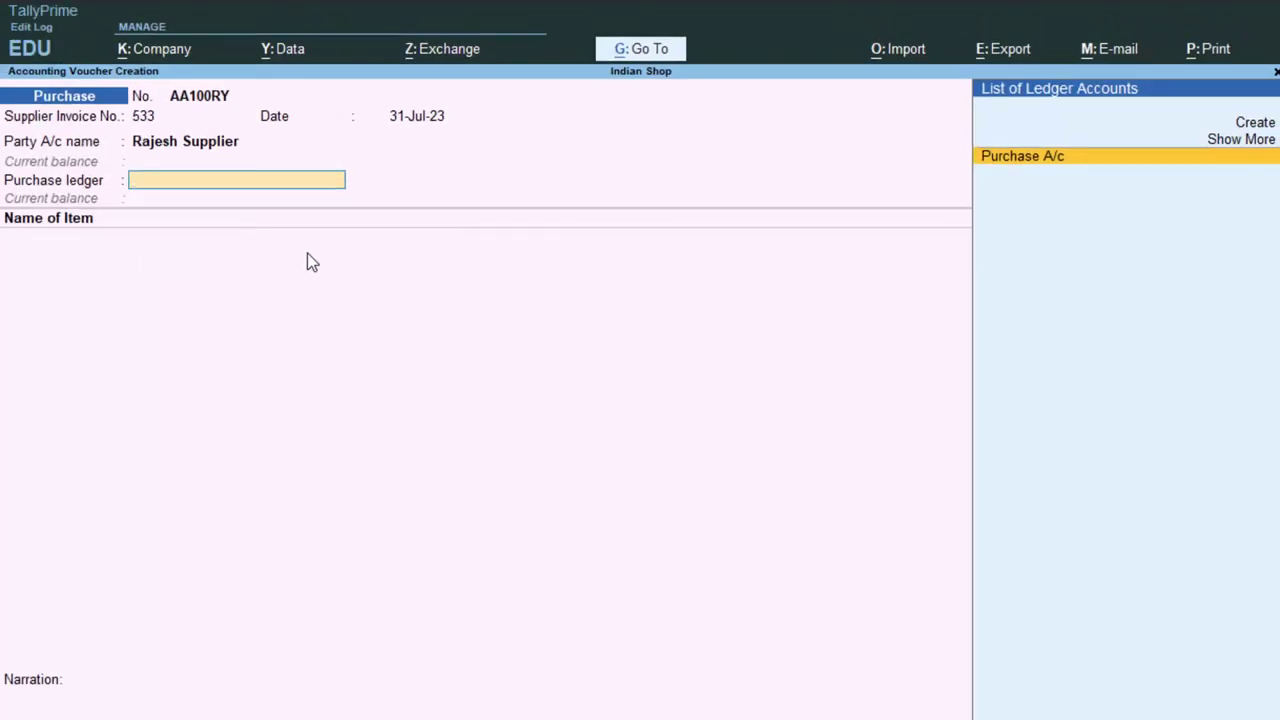
key(Return)
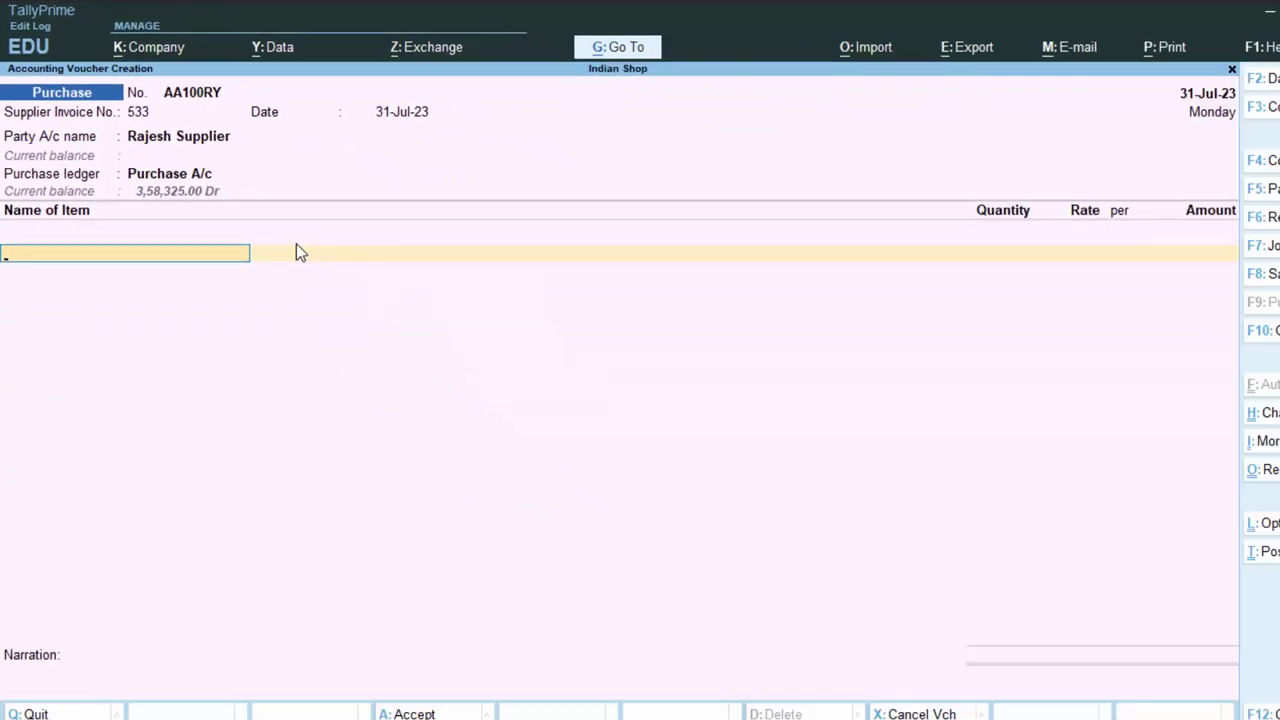
Step: Add Besan as the stock item and accept its MRP / Marginal of 150.00/kg
text(n)
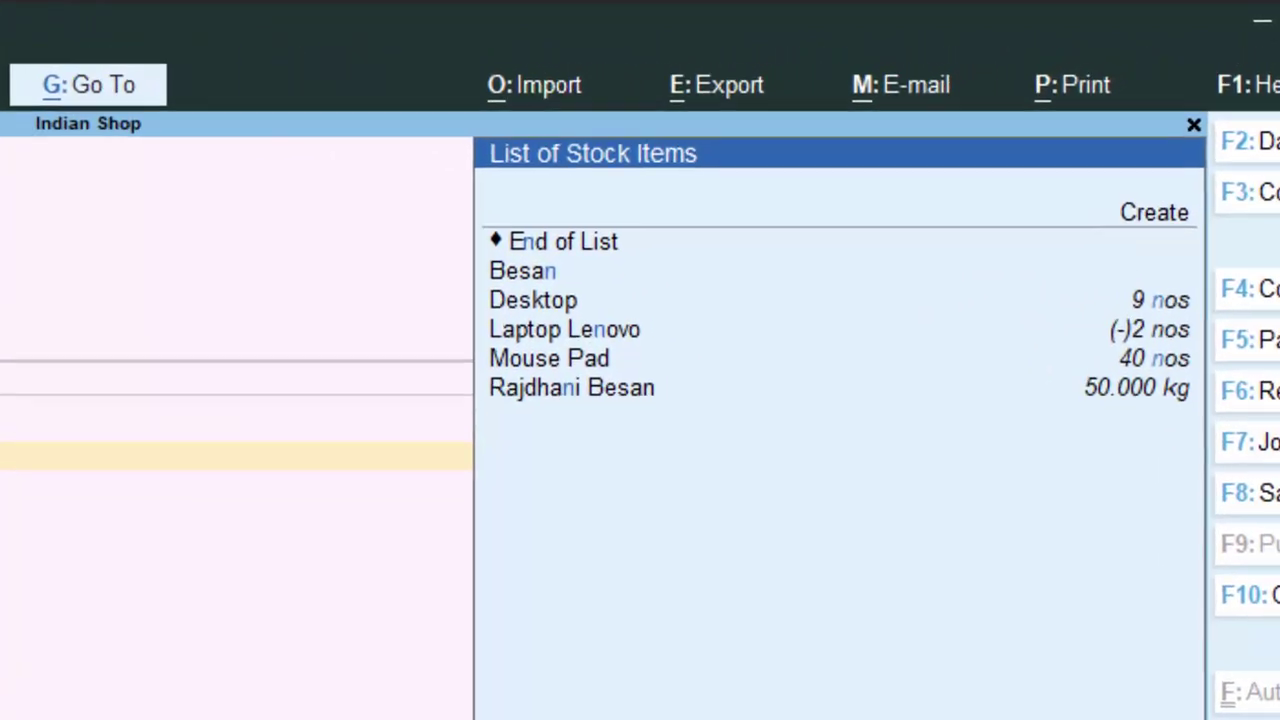
click(538, 364)
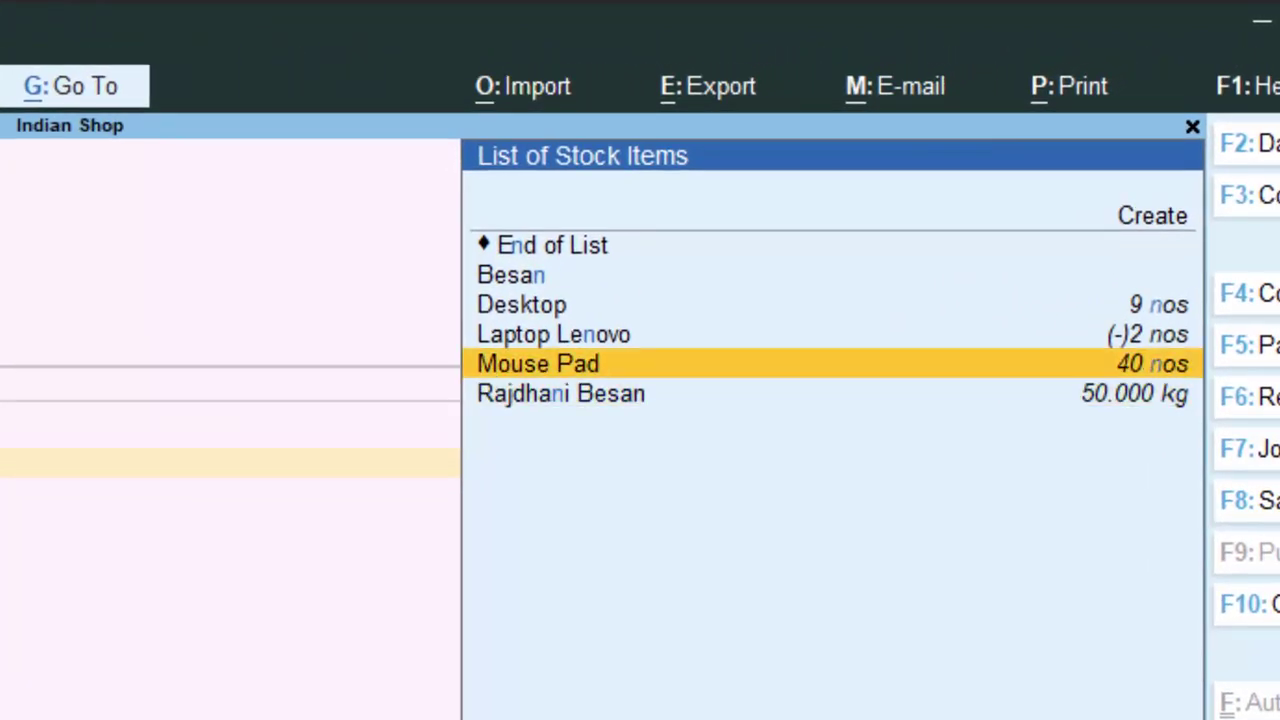
key(Up)
key(Up)
key(Up)
key(Up)
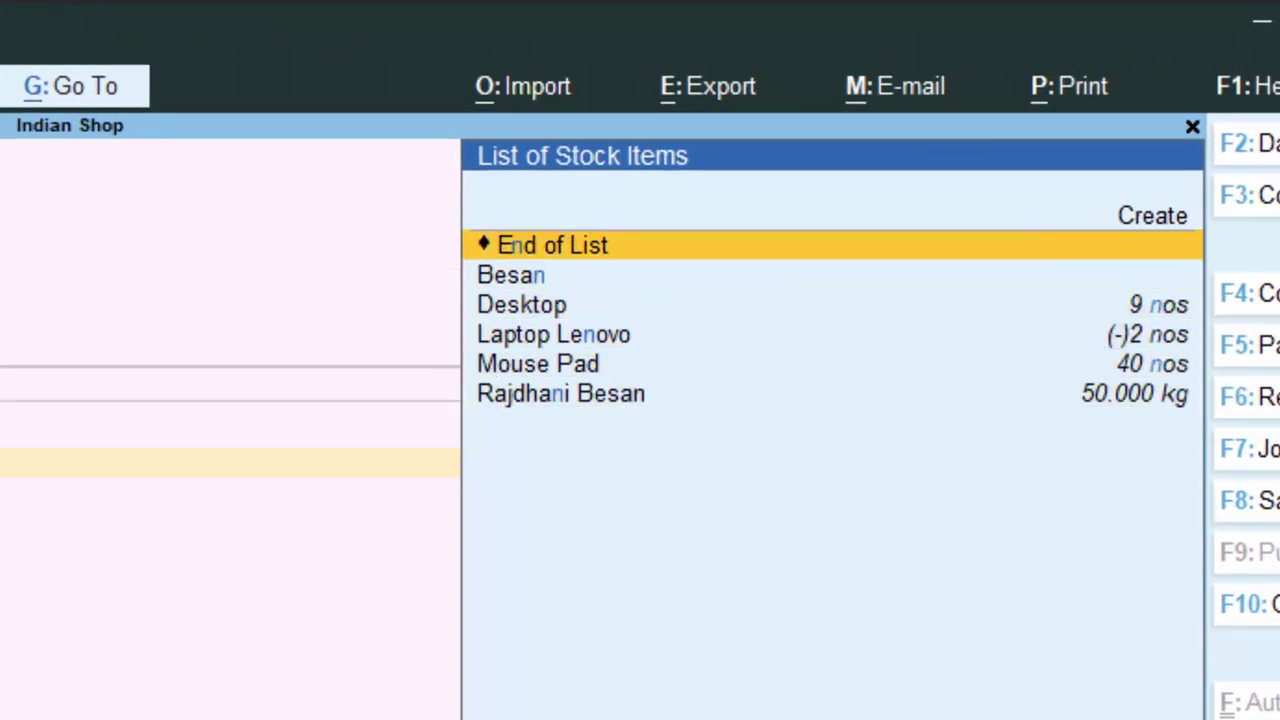
key(Down)
key(Return)
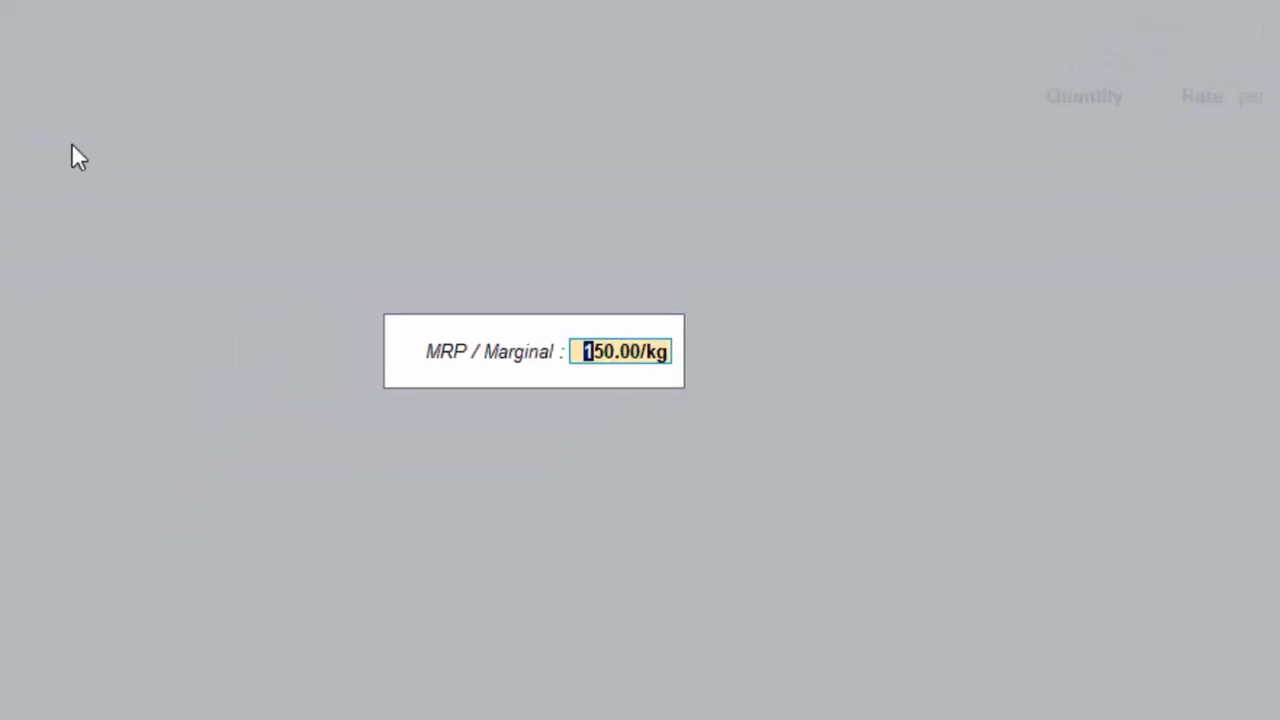
key(Return)
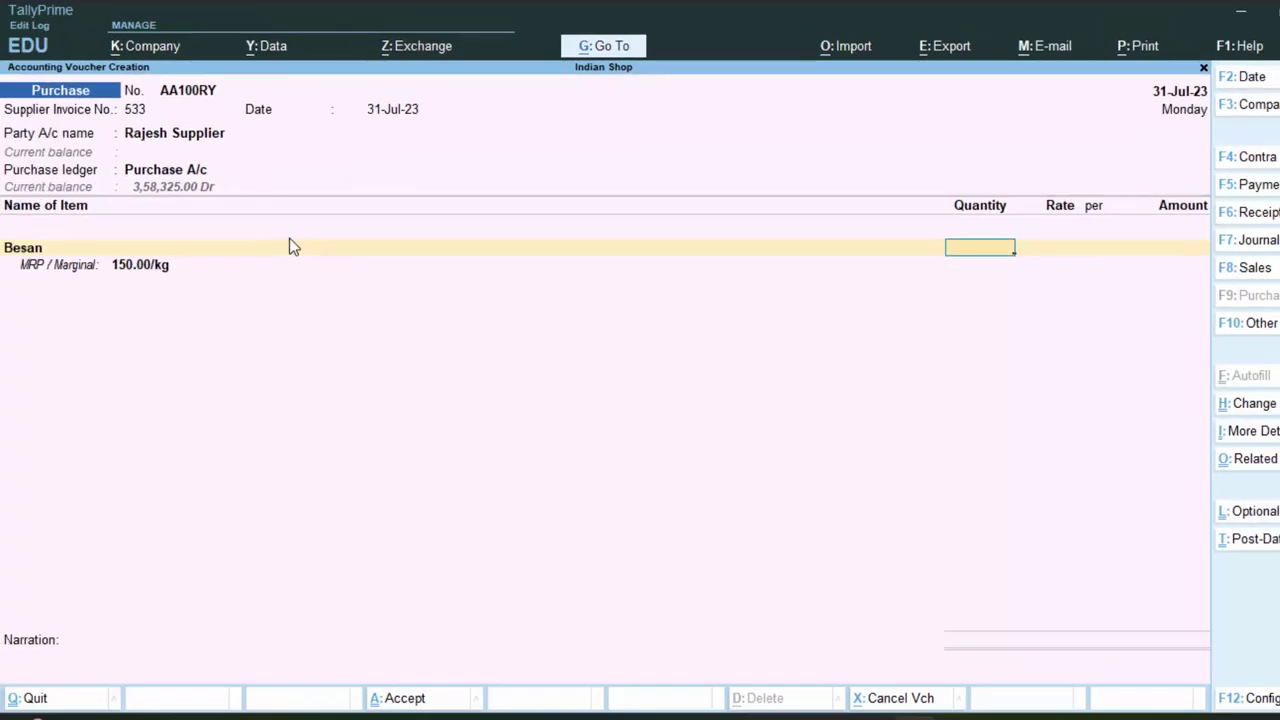
Step: Enter a Besan quantity of 300 kg and accept the rate of 65.00 per kg
text(300)
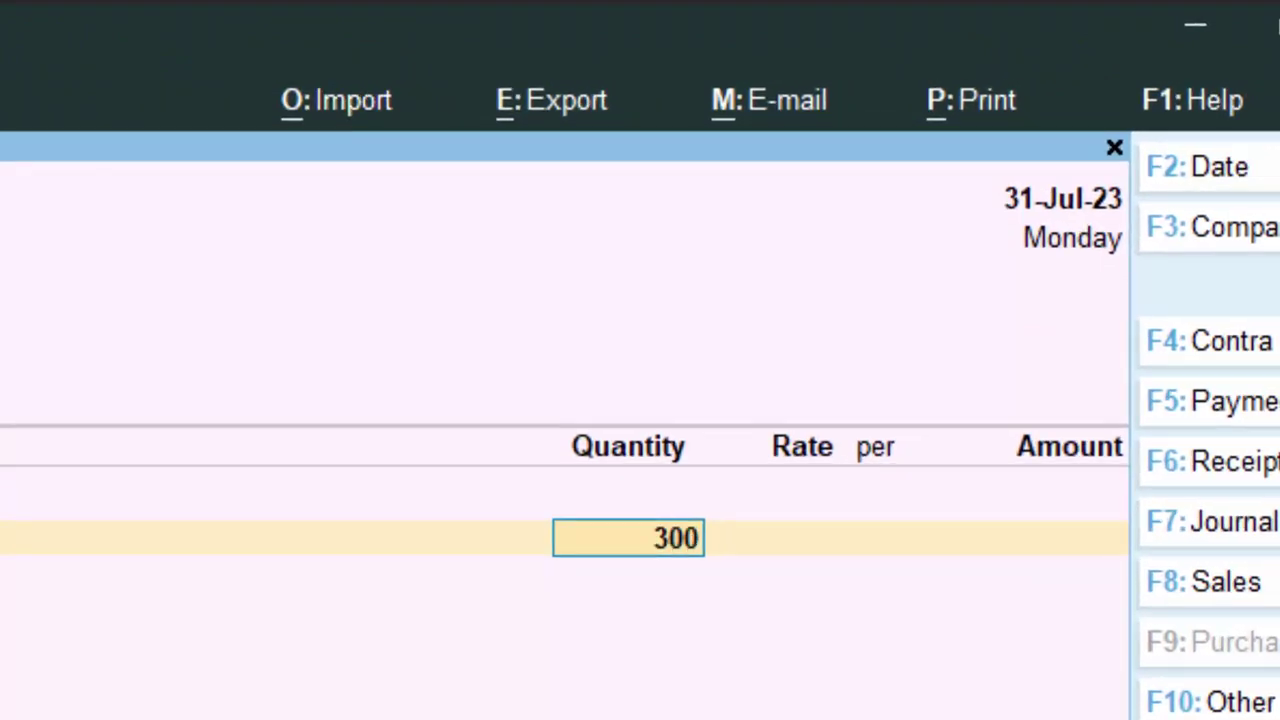
key(Return)
key(Return)
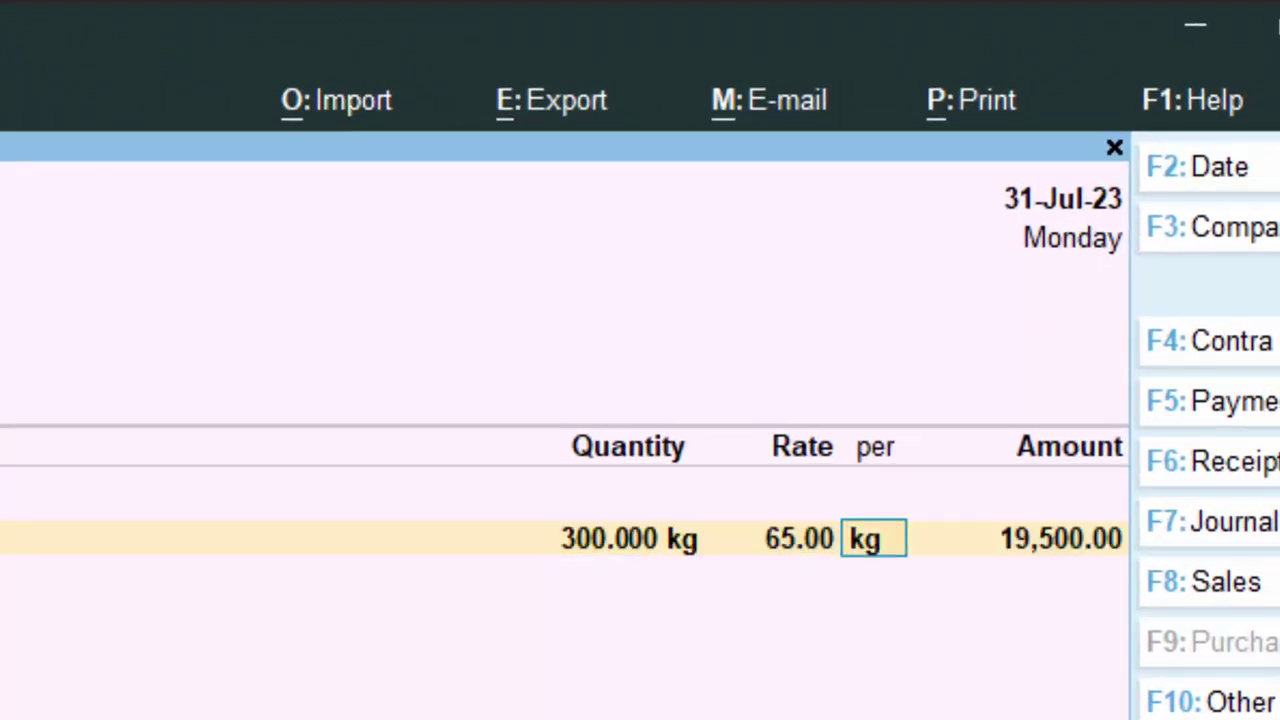
key(Return)
key(Return)
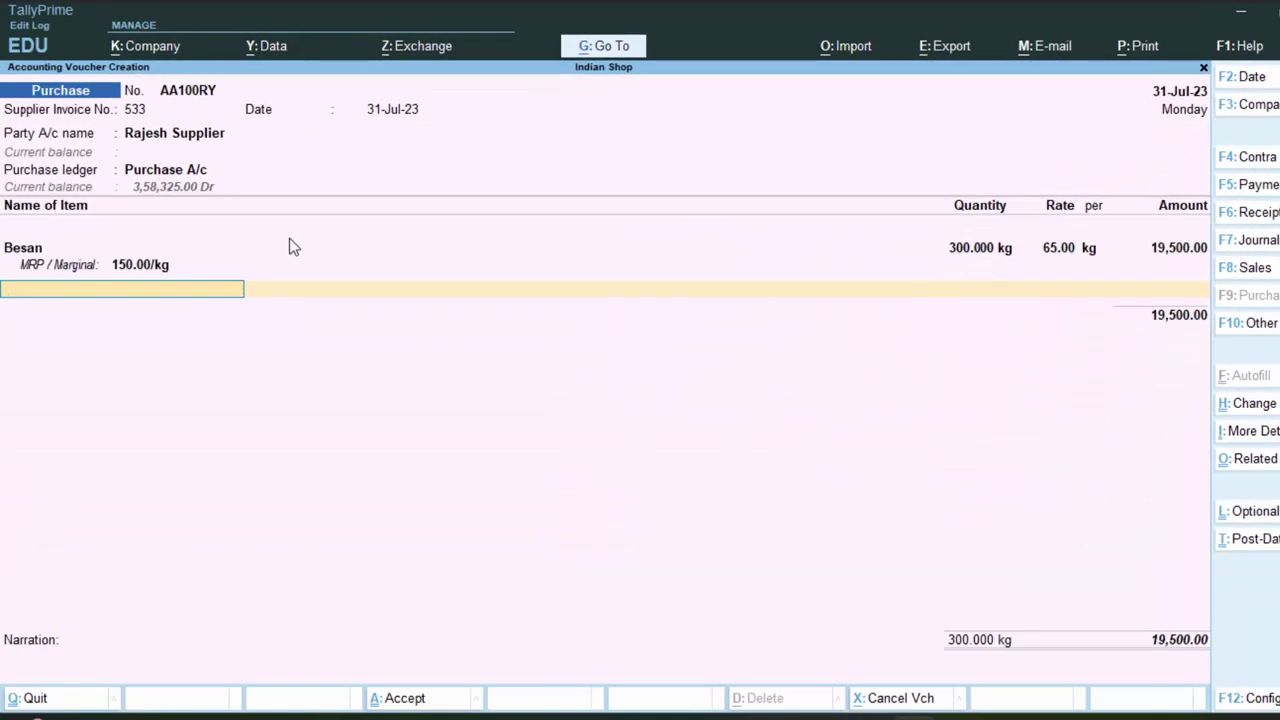
Step: Finish the item list and choose End of List for the additional ledgers, proceeding to the narration
key(Return)
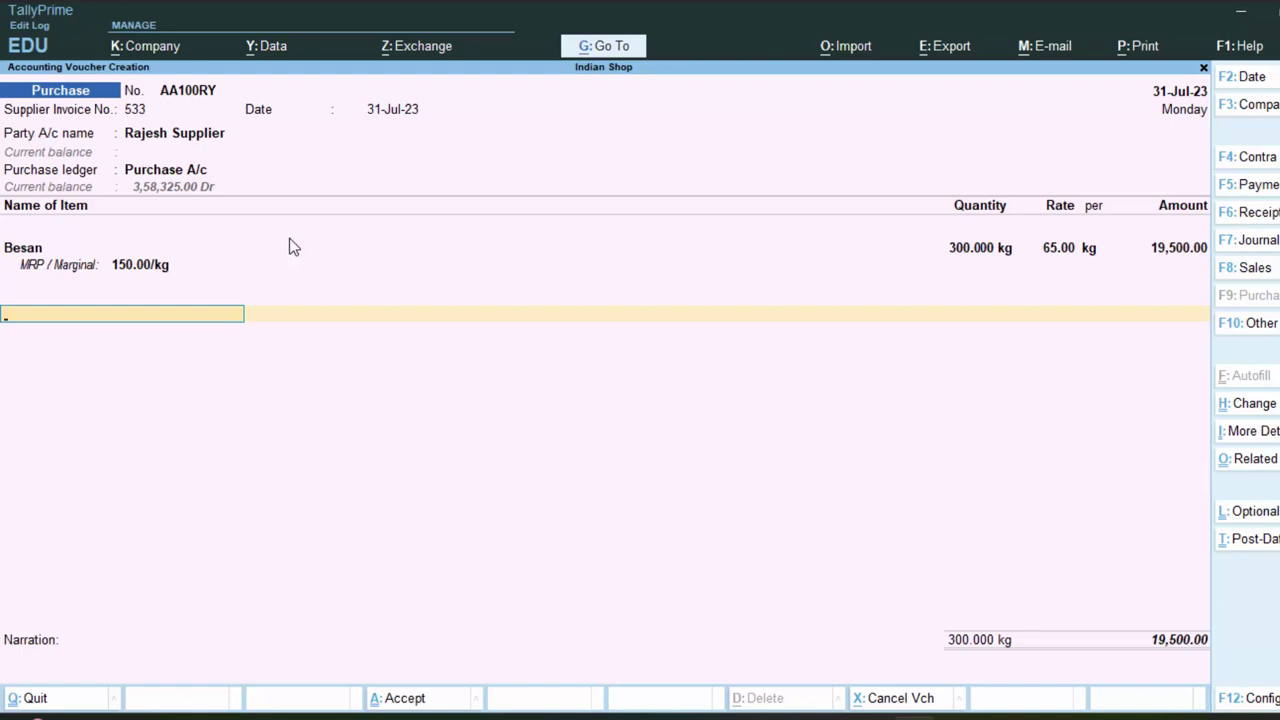
text(Cgst)
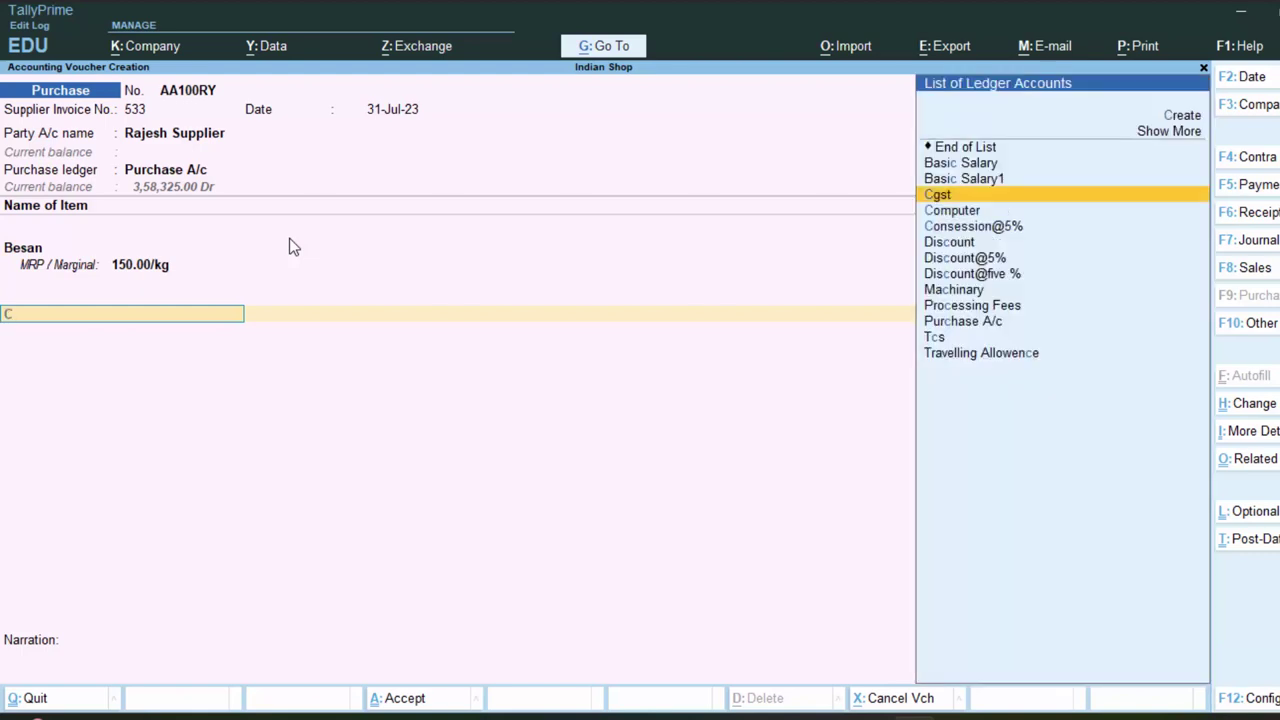
key(Up)
key(Up)
key(Up)
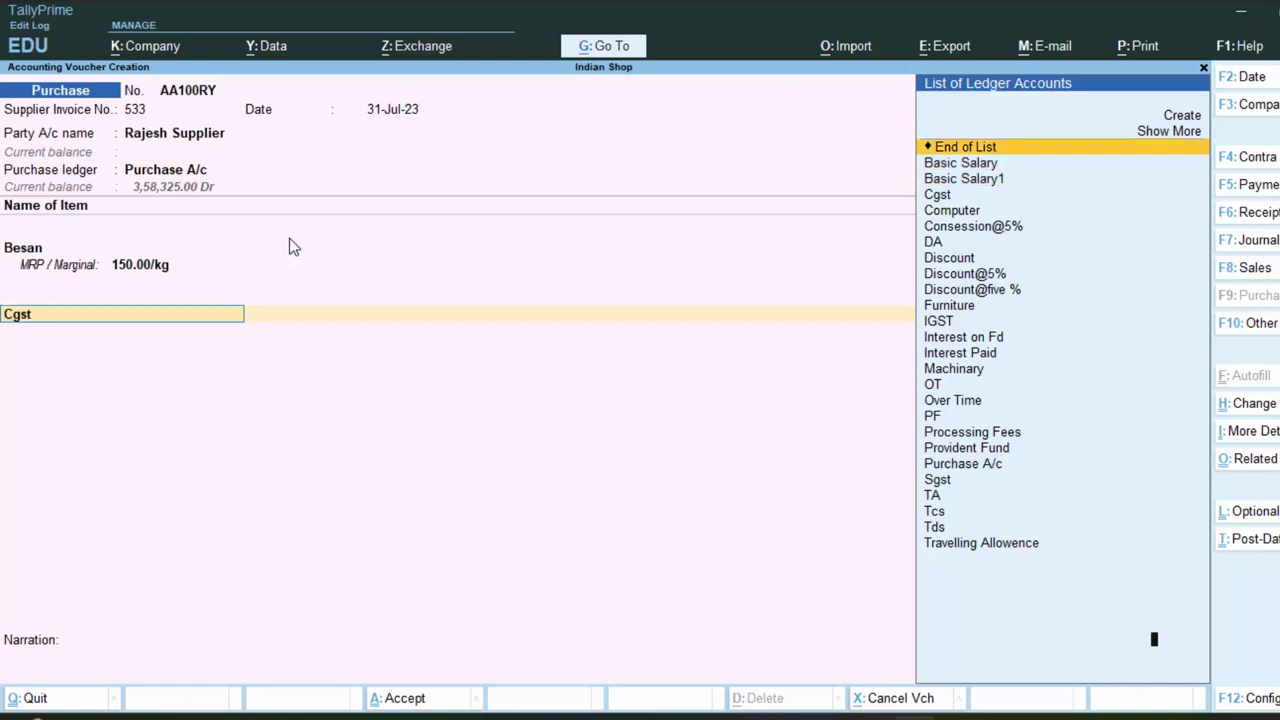
key(Return)
key(Return)
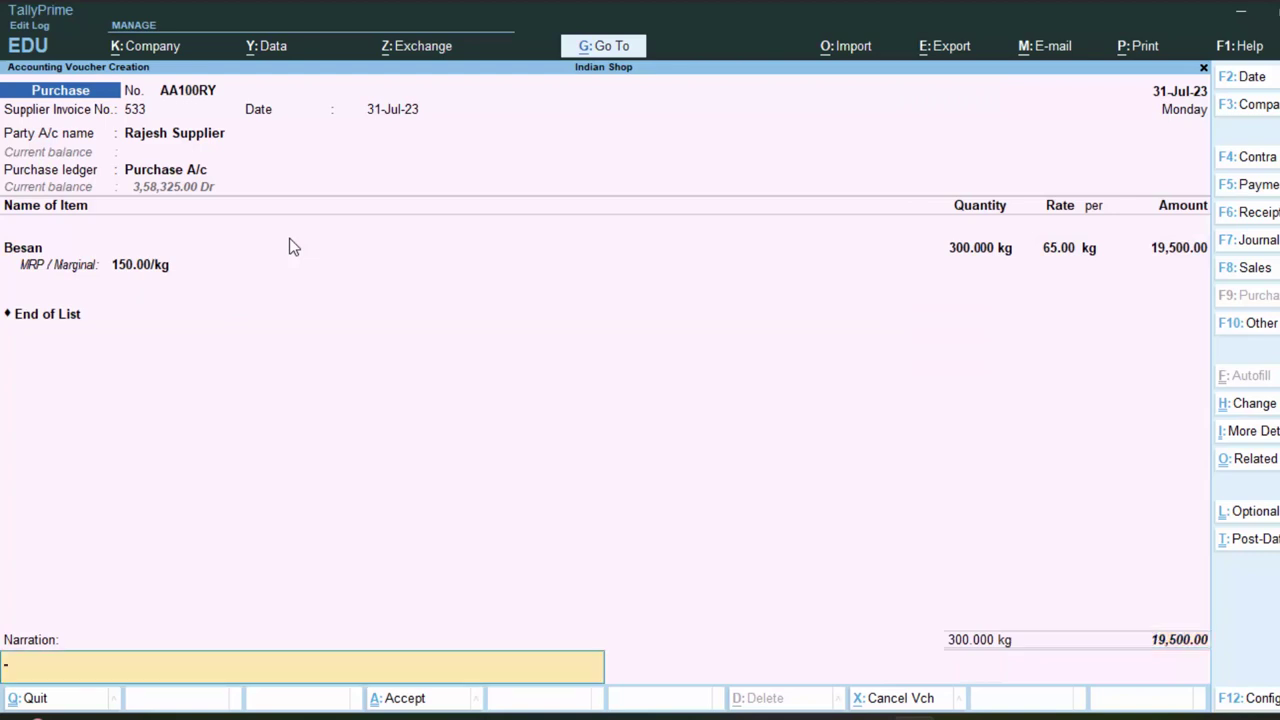
Step: Save the purchase voucher and start a sales voucher with reference number 788, keeping the date 31-Jul-23
key(Return)
key(Return)
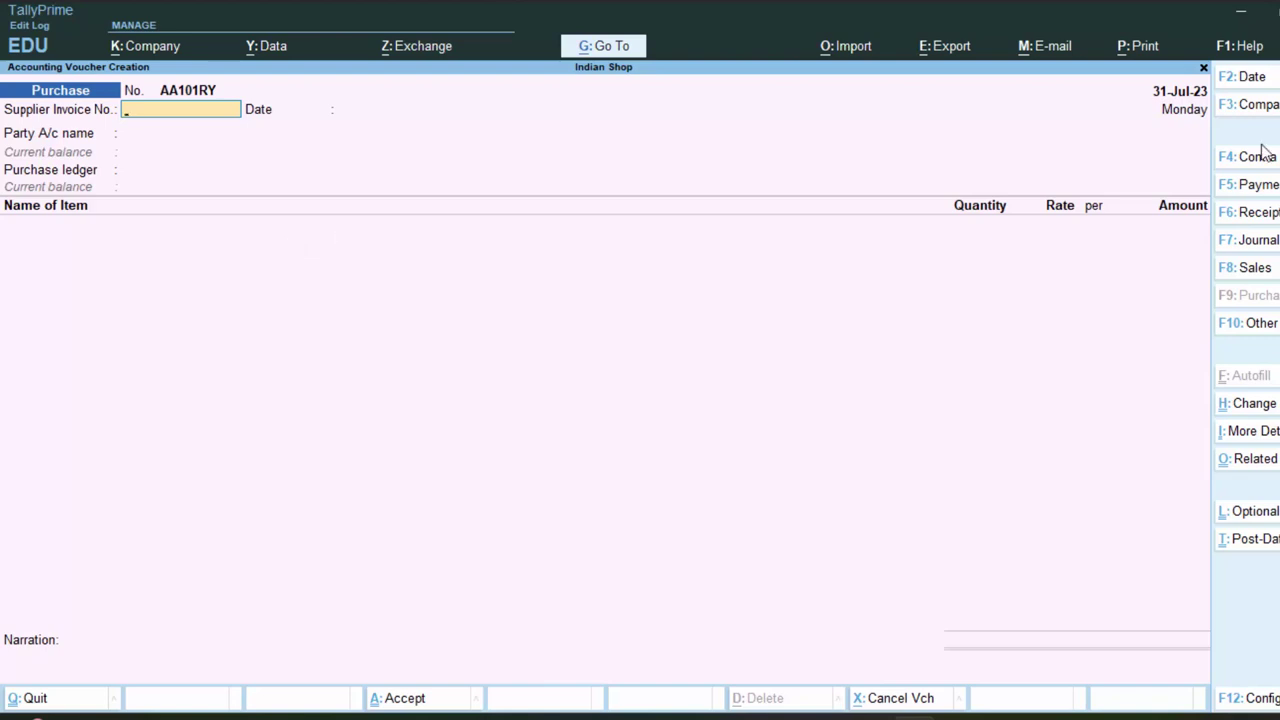
click(1255, 270)
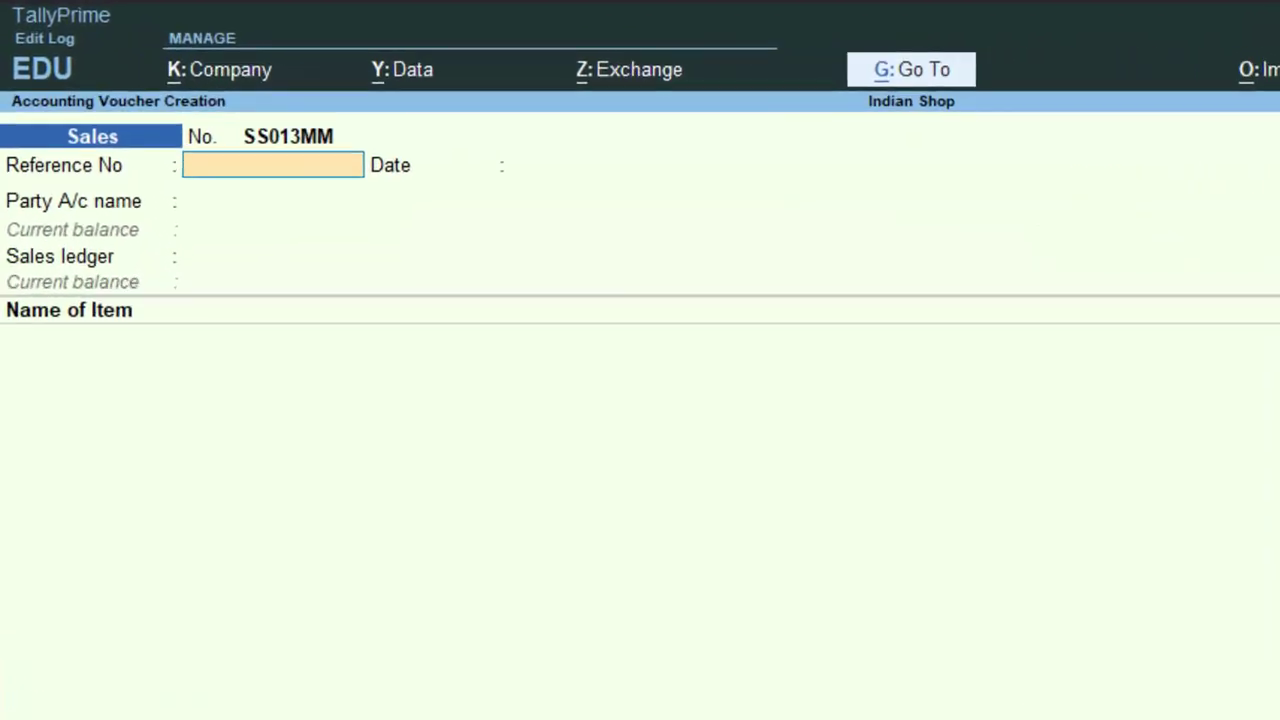
text(788)
key(Return)
key(Return)
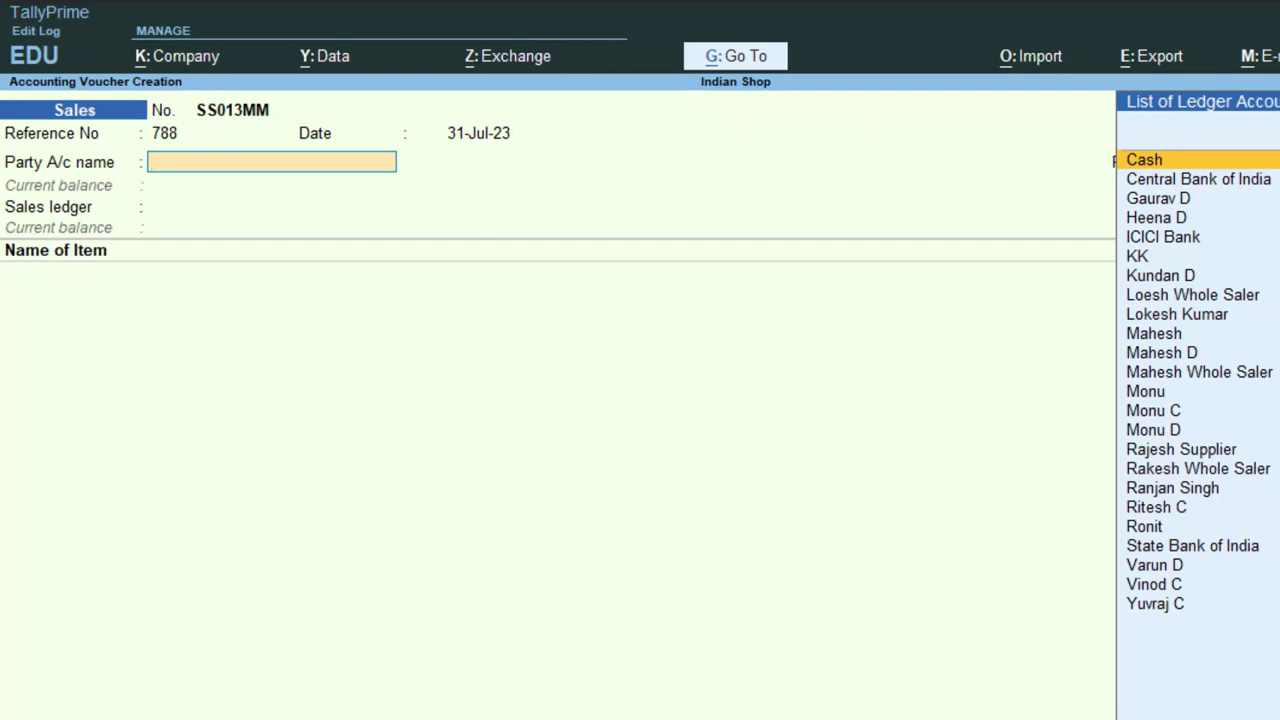
Step: Start creating a new party ledger from the sales voucher, enter the customer's ledger name and leave the alias blank
key(alt+c)
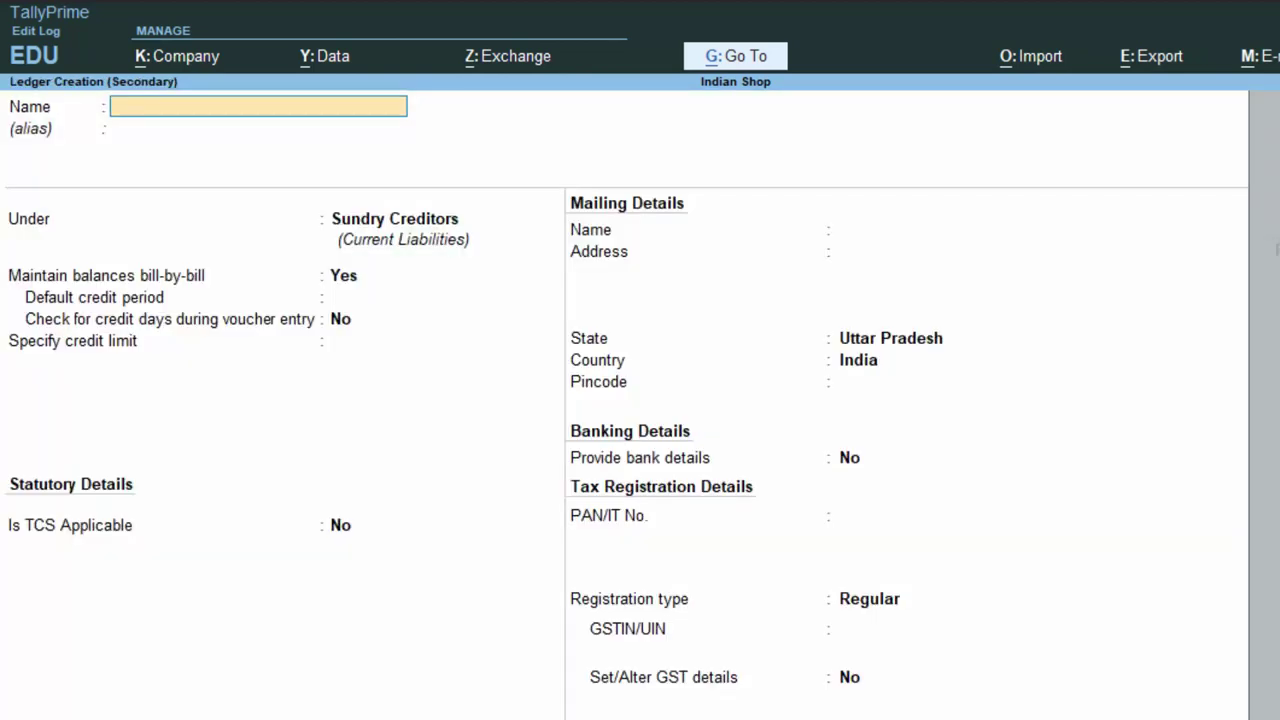
text(Rajesh)
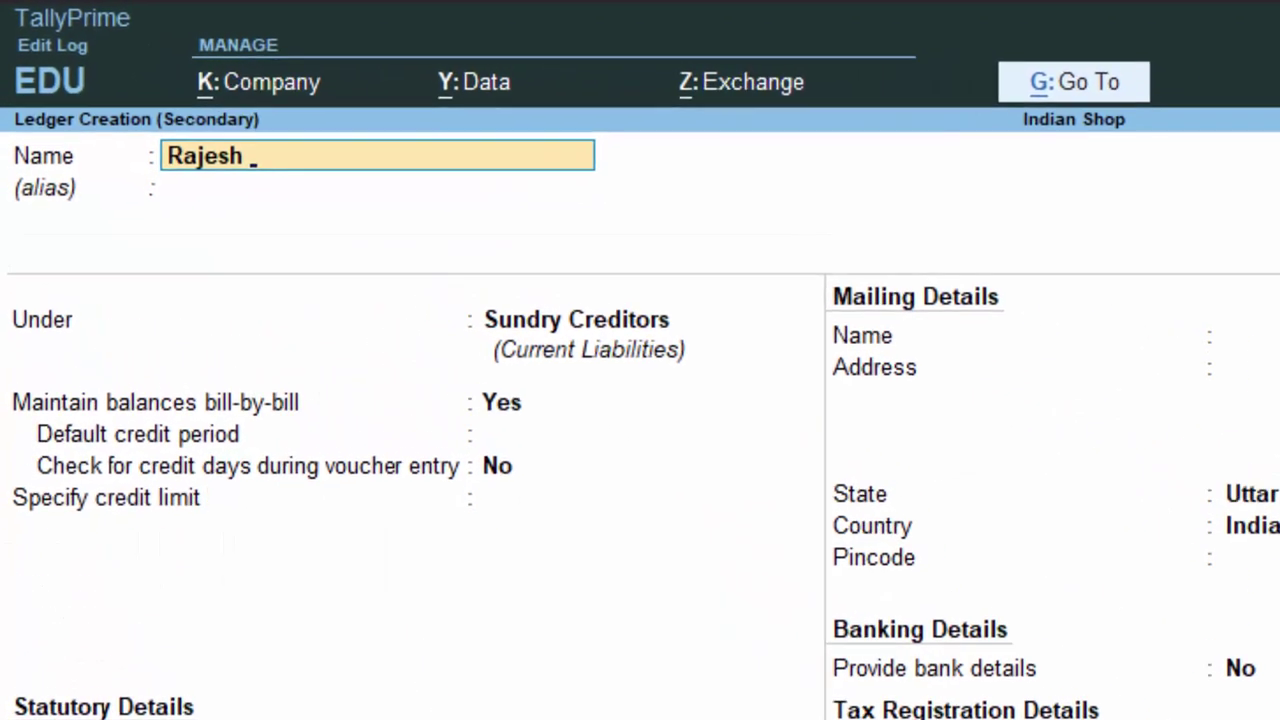
text(C)
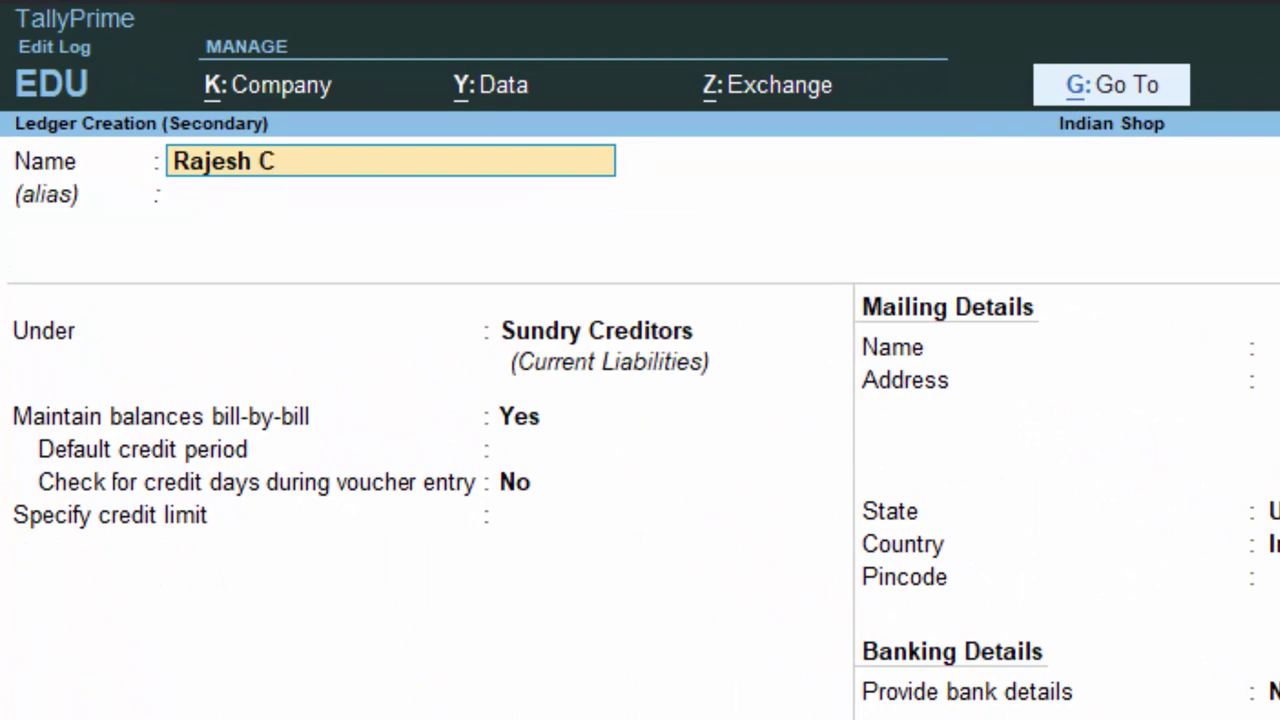
text(ustomer)
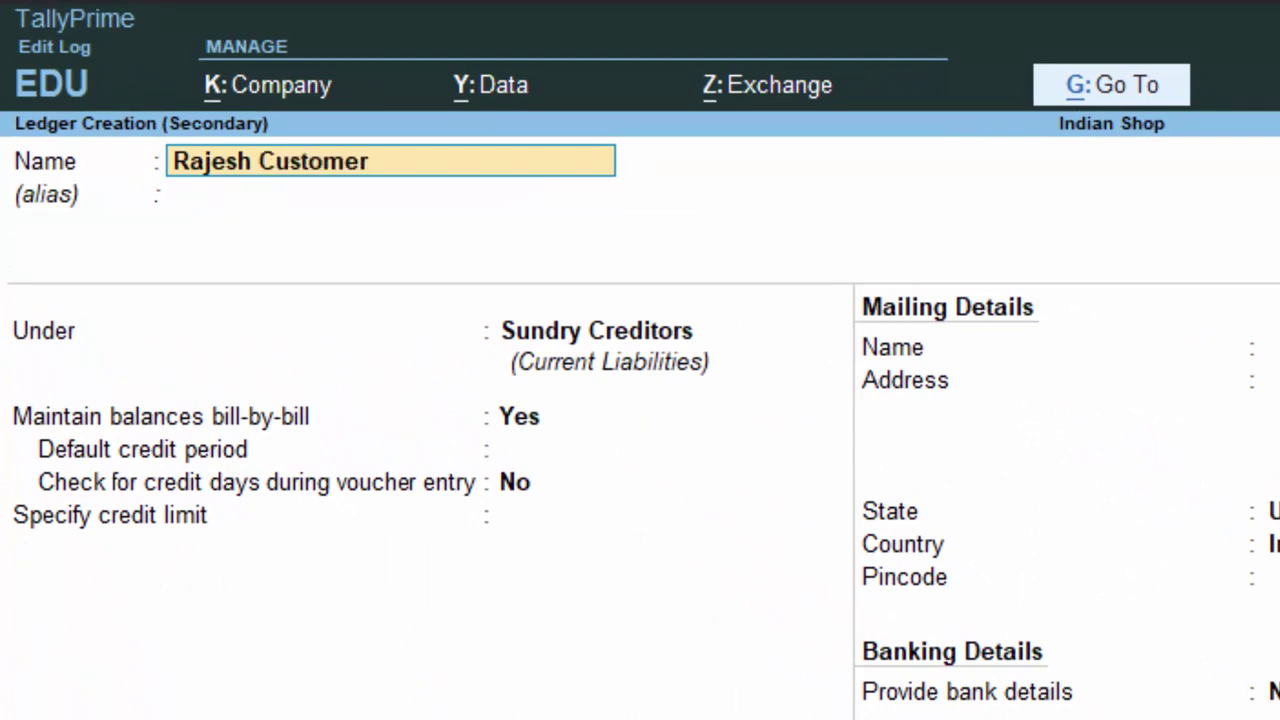
key(Return)
key(Return)
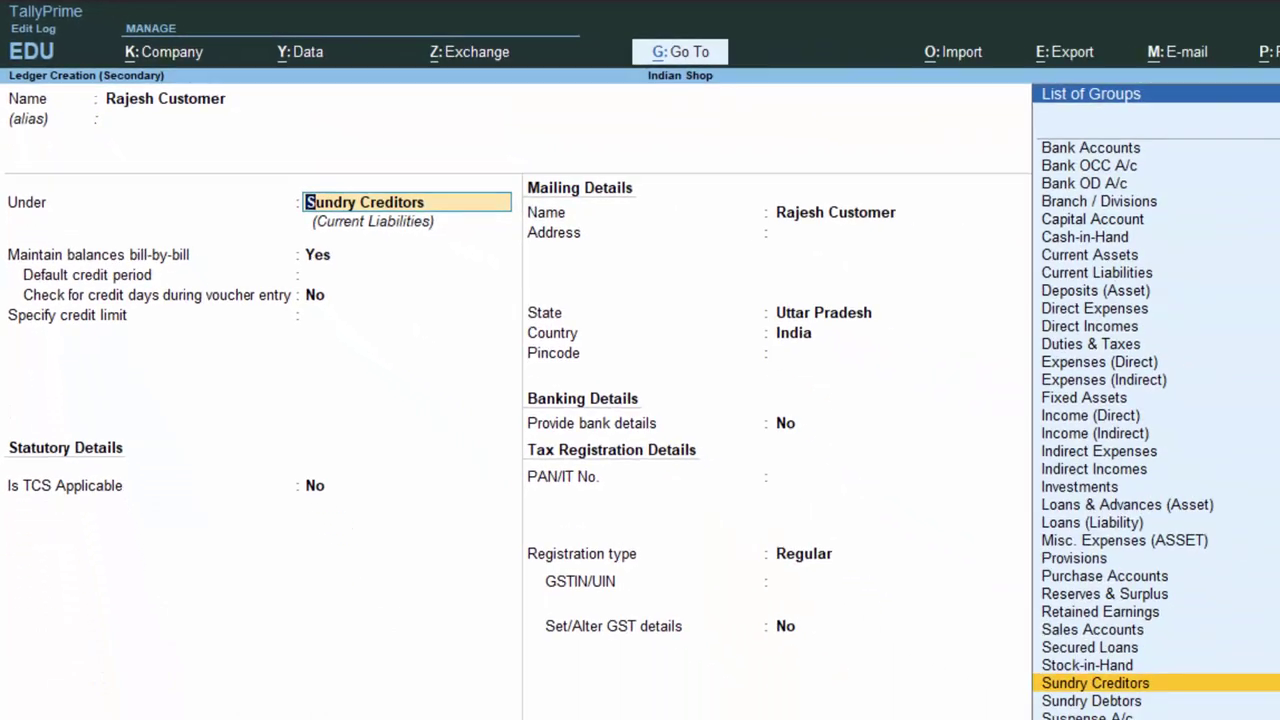
Step: Place the customer ledger under Sundry Debtors, keeping bill-by-bill balances on and the credit days check at No
text(S)
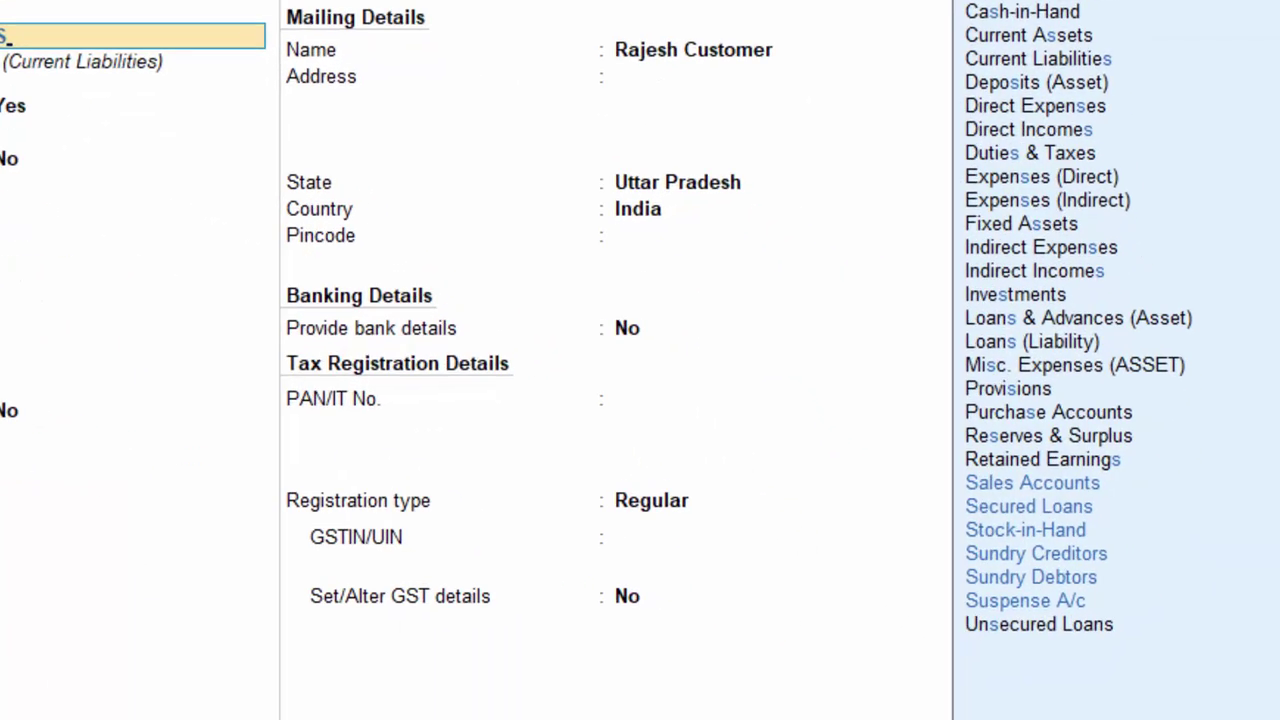
key(Down)
key(Down)
key(Down)
key(Down)
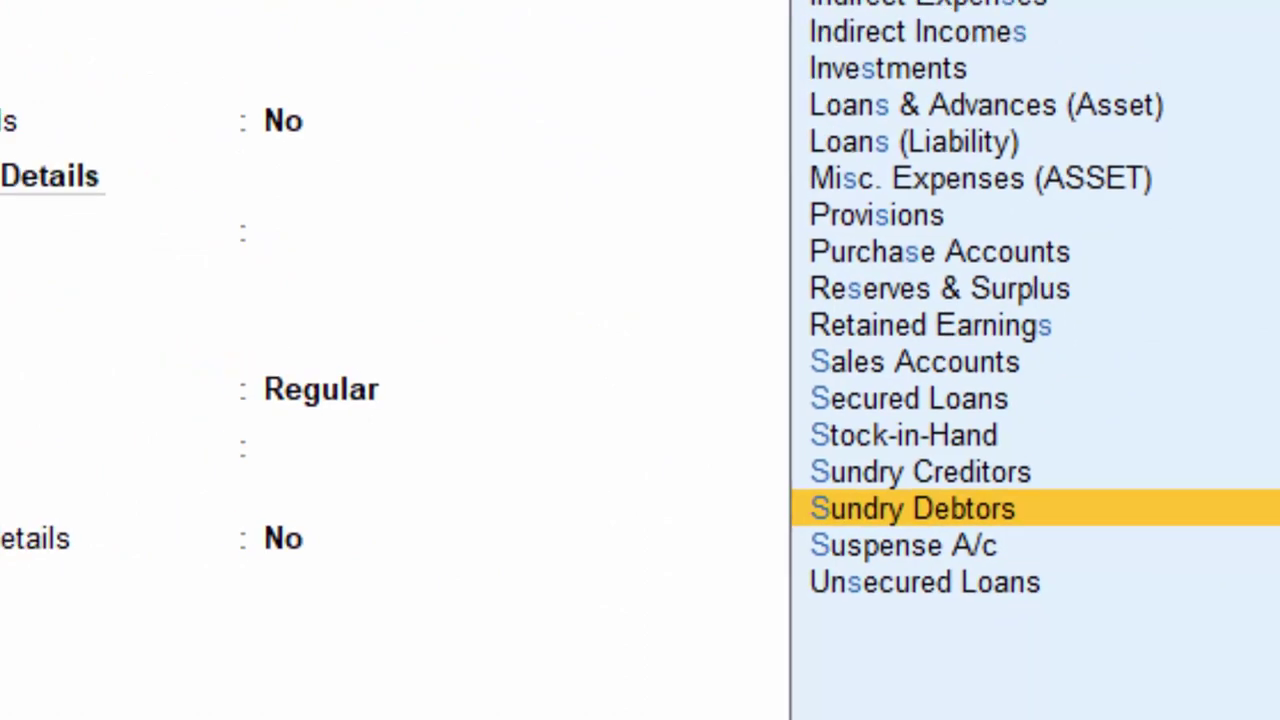
key(Return)
key(Return)
key(Return)
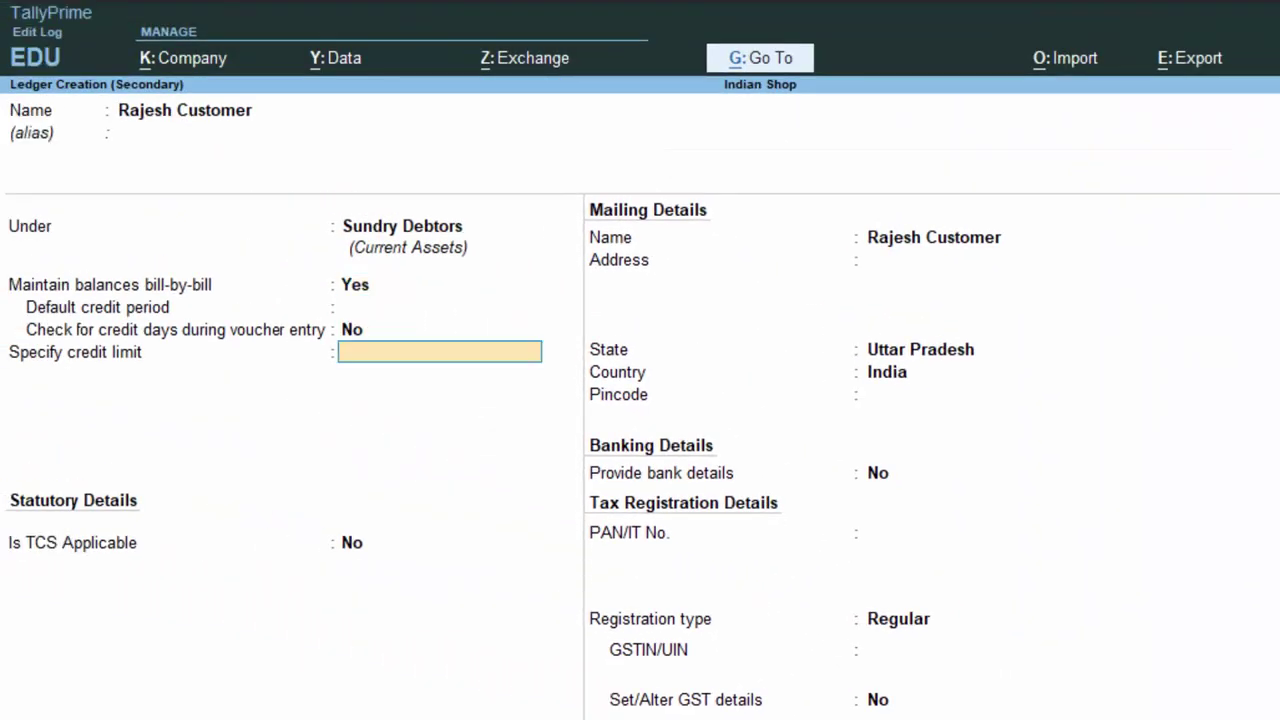
Step: Accept the remaining ledger defaults with the GSTIN/UIN left blank and save the customer ledger as the voucher's party
key(Return)
key(Return)
key(Return)
key(Return)
key(Return)
key(Return)
key(Return)
key(Return)
key(Return)
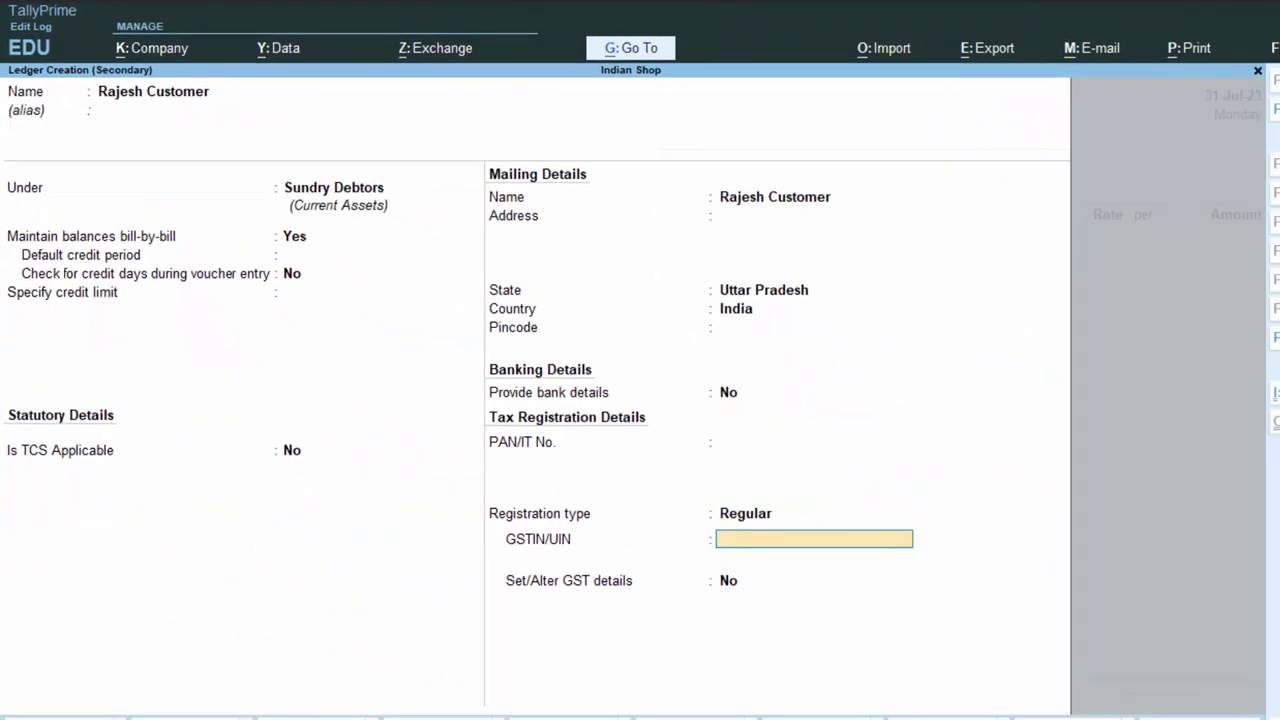
key(Return)
key(Return)
key(Return)
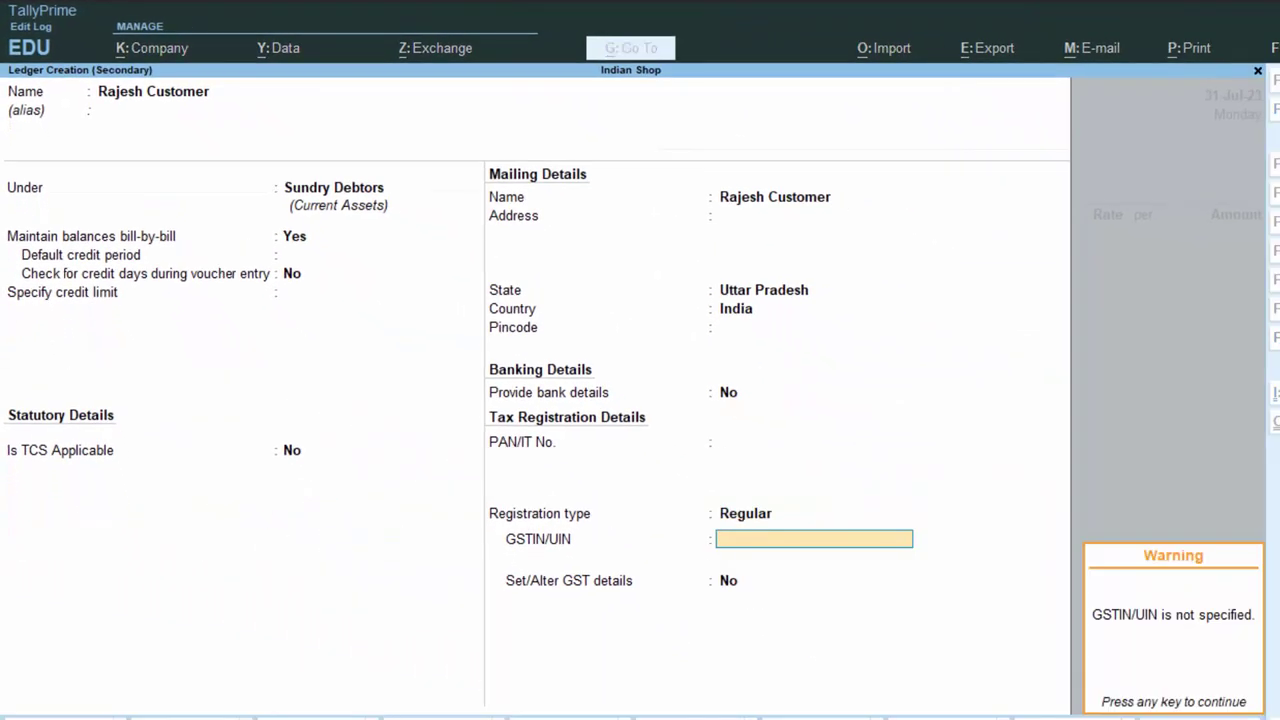
key(Return)
key(Return)
key(Return)
key(Return)
key(Return)
key(Return)
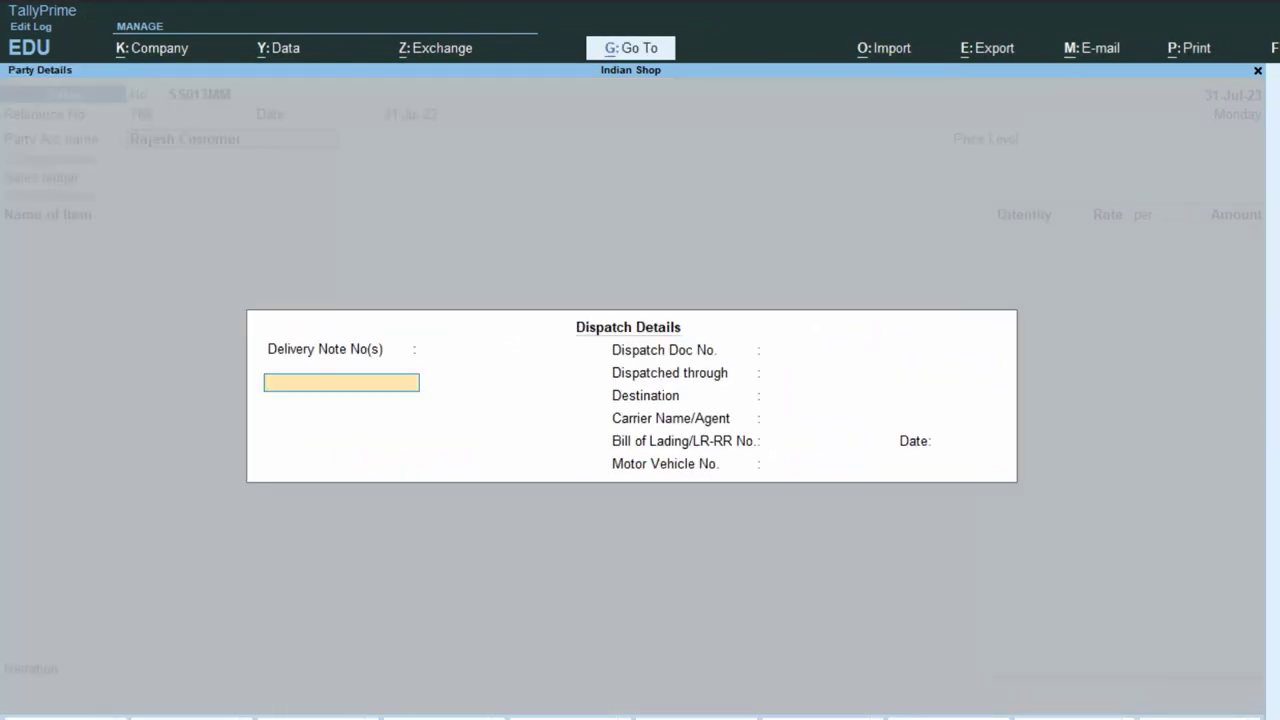
Step: Leave the dispatch details blank, and set the price level to Not Applicable and the sales ledger to Sales
key(Return)
key(Return)
key(Return)
key(Return)
key(Return)
key(Return)
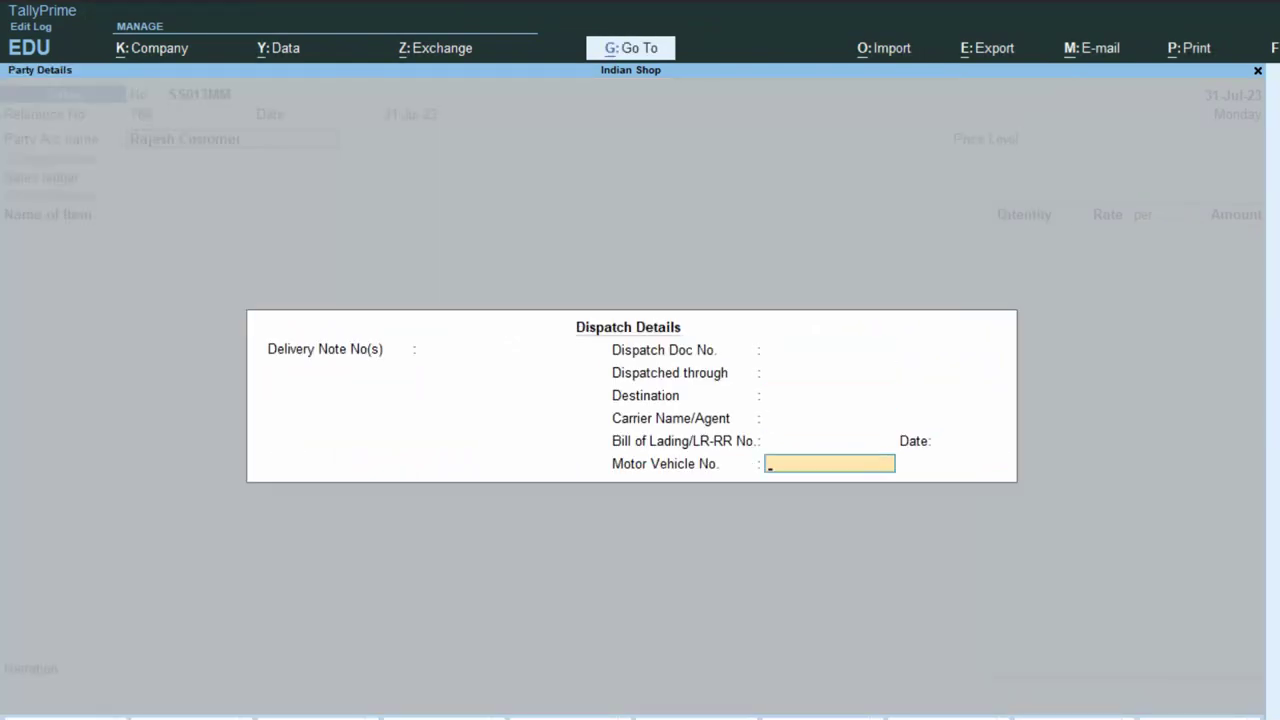
key(Return)
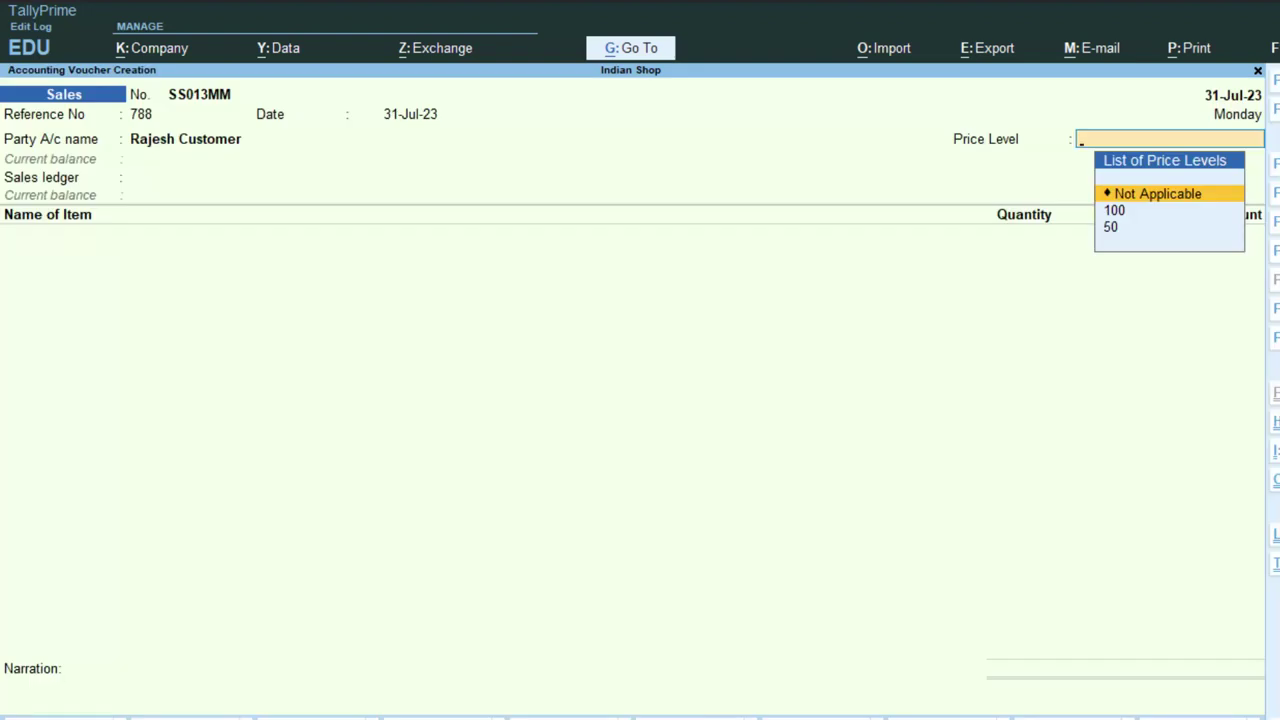
key(Return)
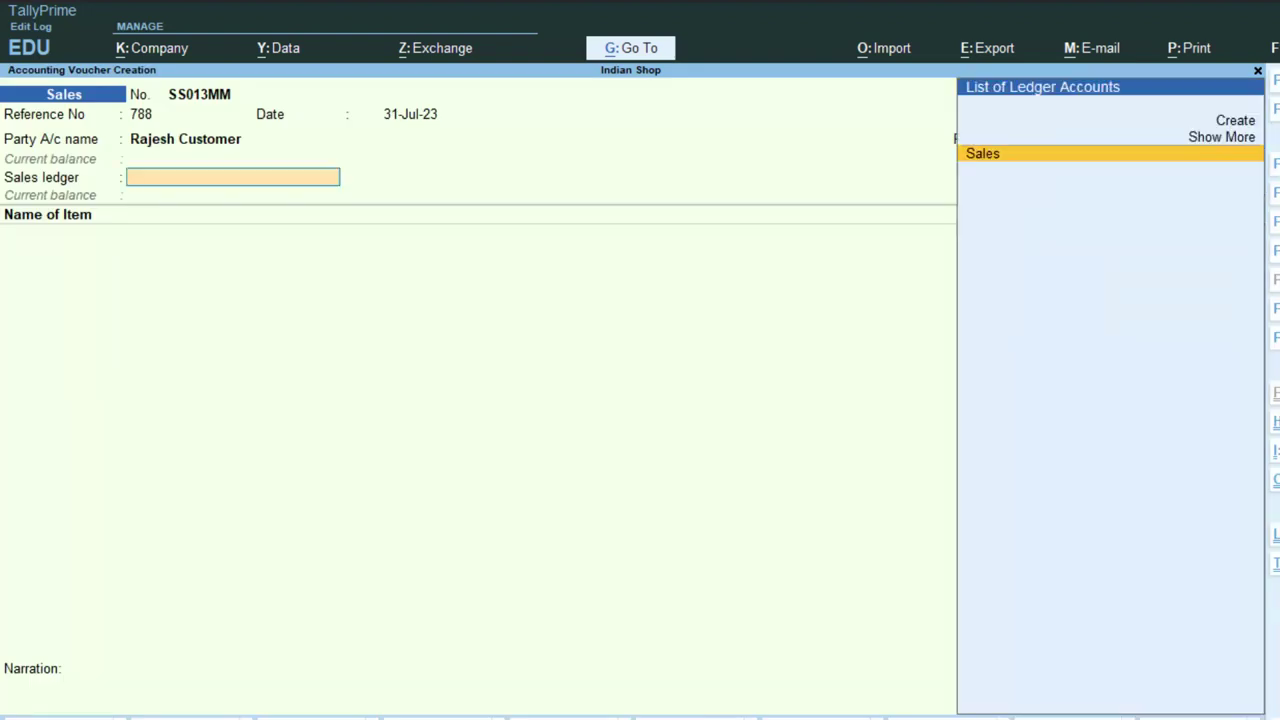
key(Return)
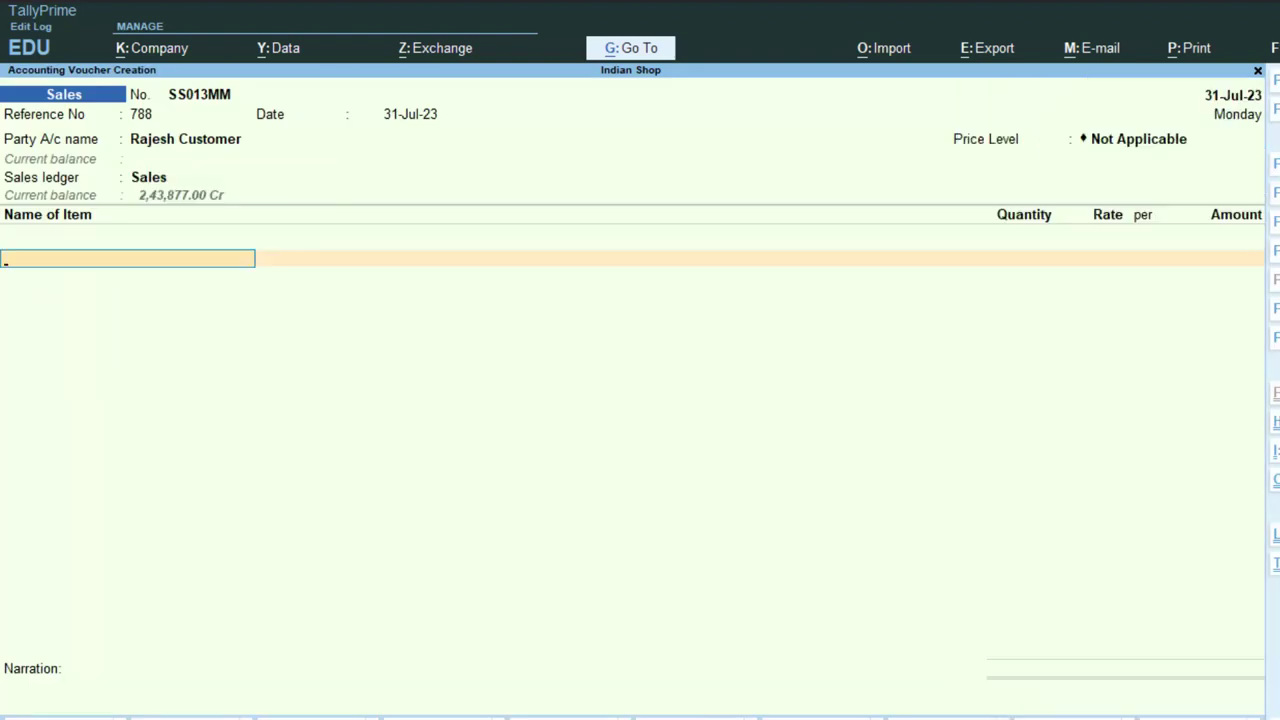
Step: Add Besan as the stock item with a quantity of 140 kg, accepting the rate of 120.00 per kg
text(B)
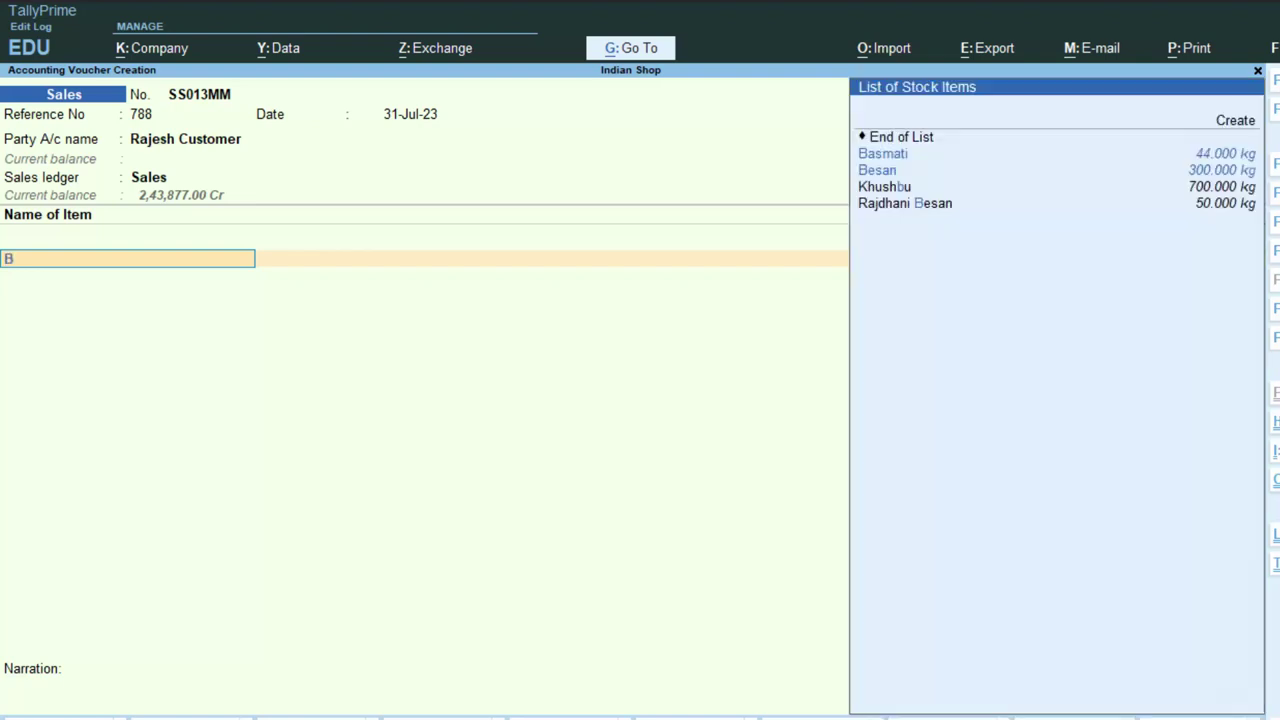
key(Down)
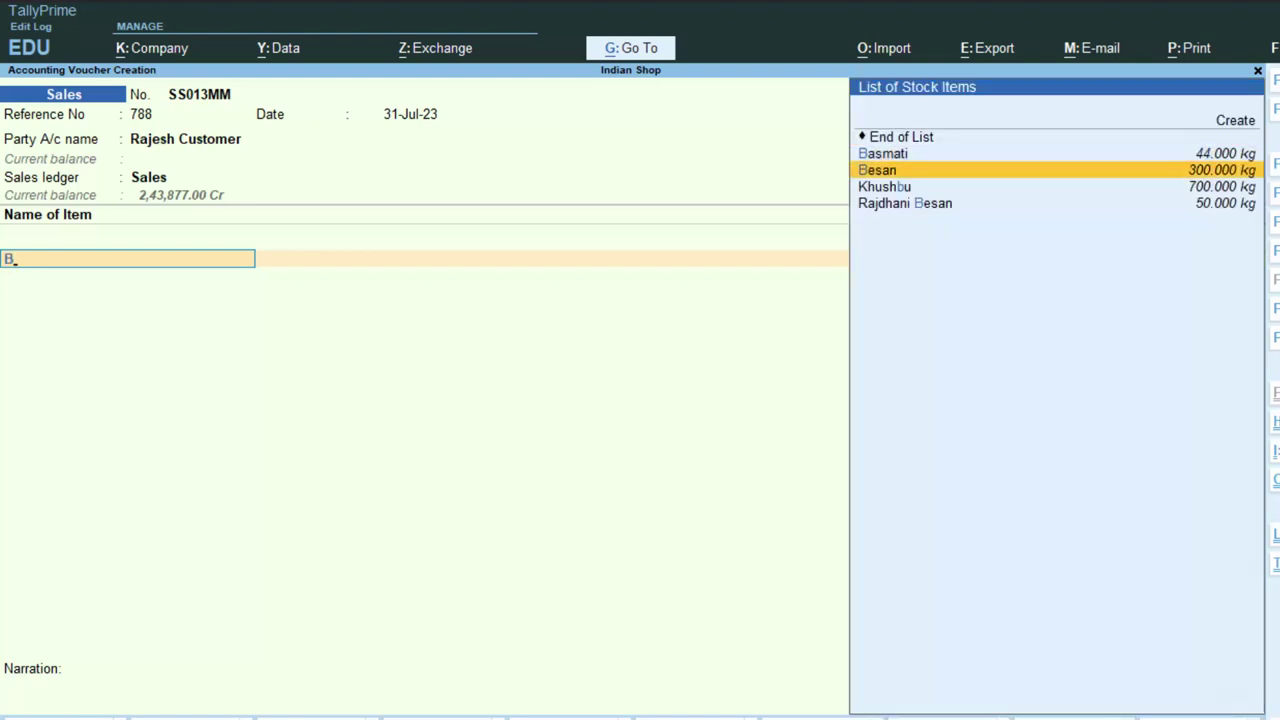
key(Return)
key(Return)
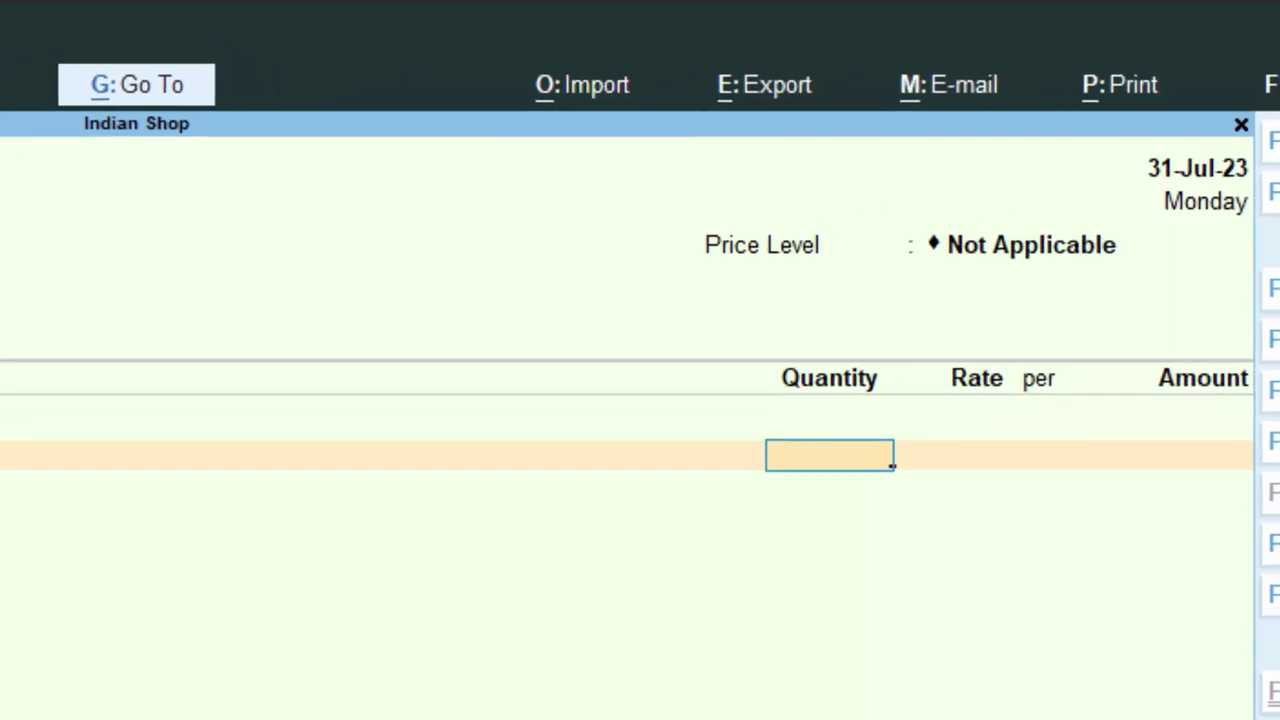
text(140)
key(Return)
key(Return)
key(Return)
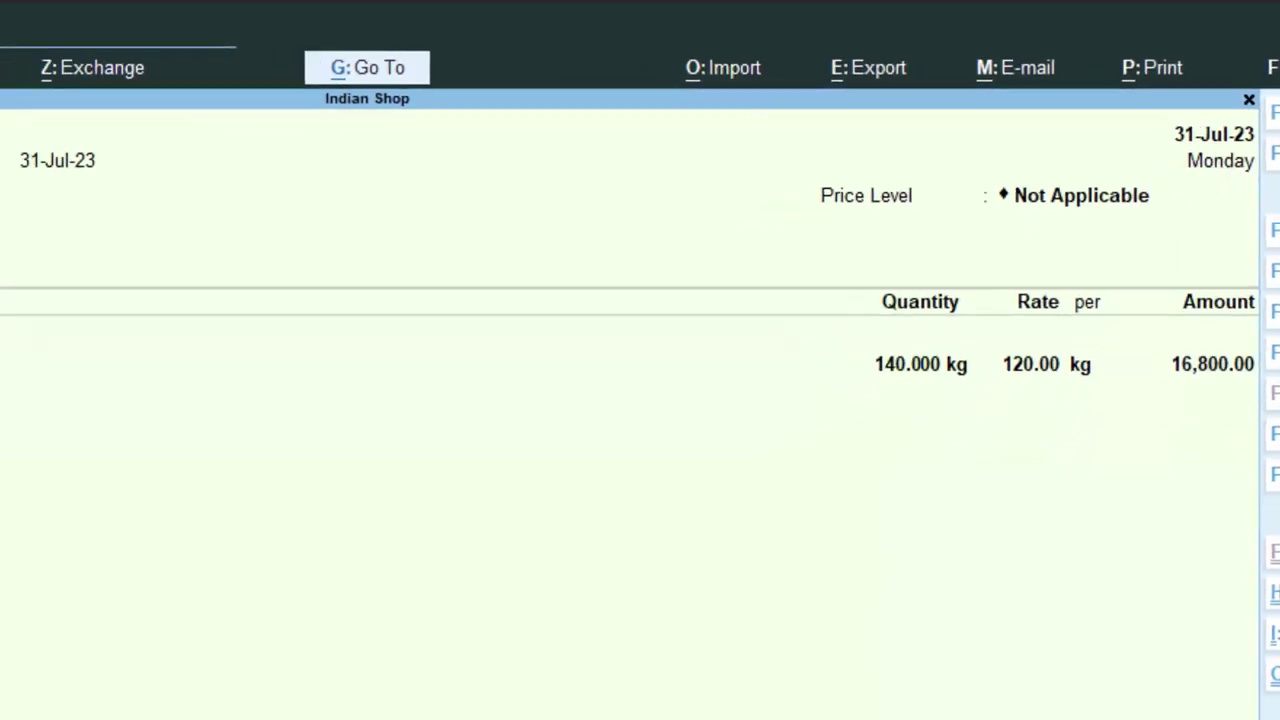
Step: End the item list, leave the narration blank and save the sales voucher
key(Return)
key(Return)
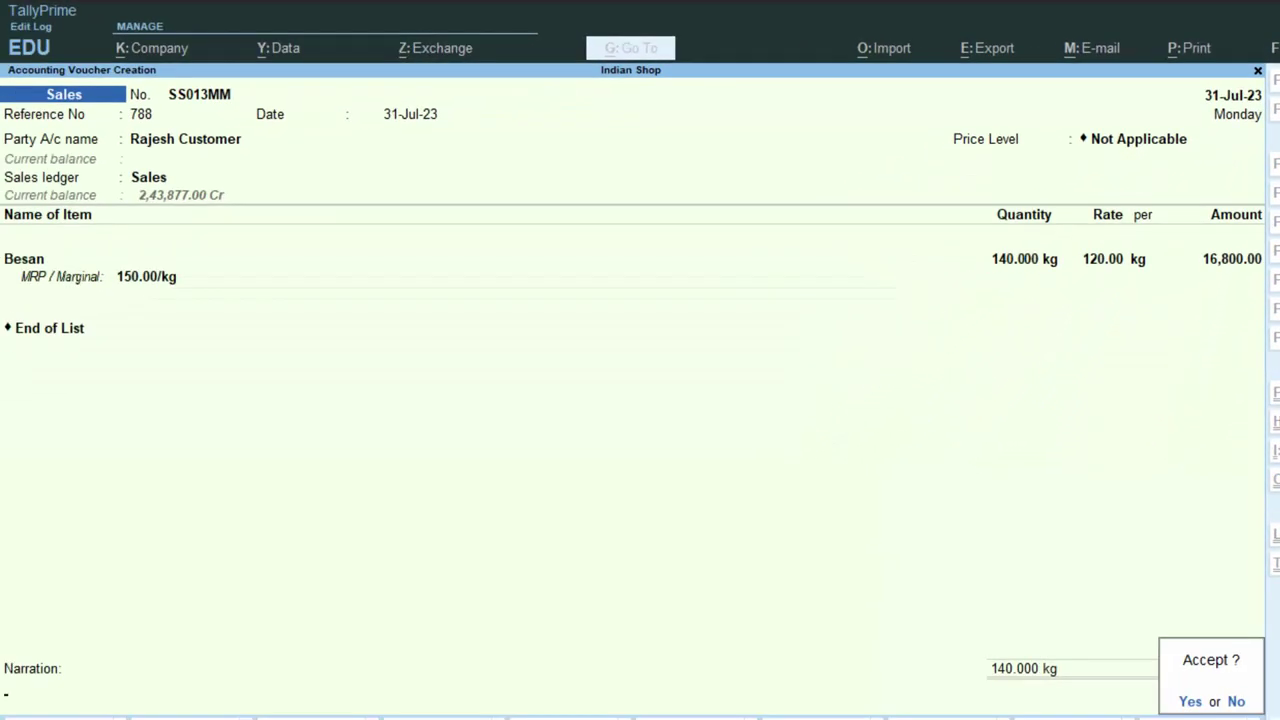
key(Return)
Step: Quit voucher creation and open the Day Book
key(Escape)
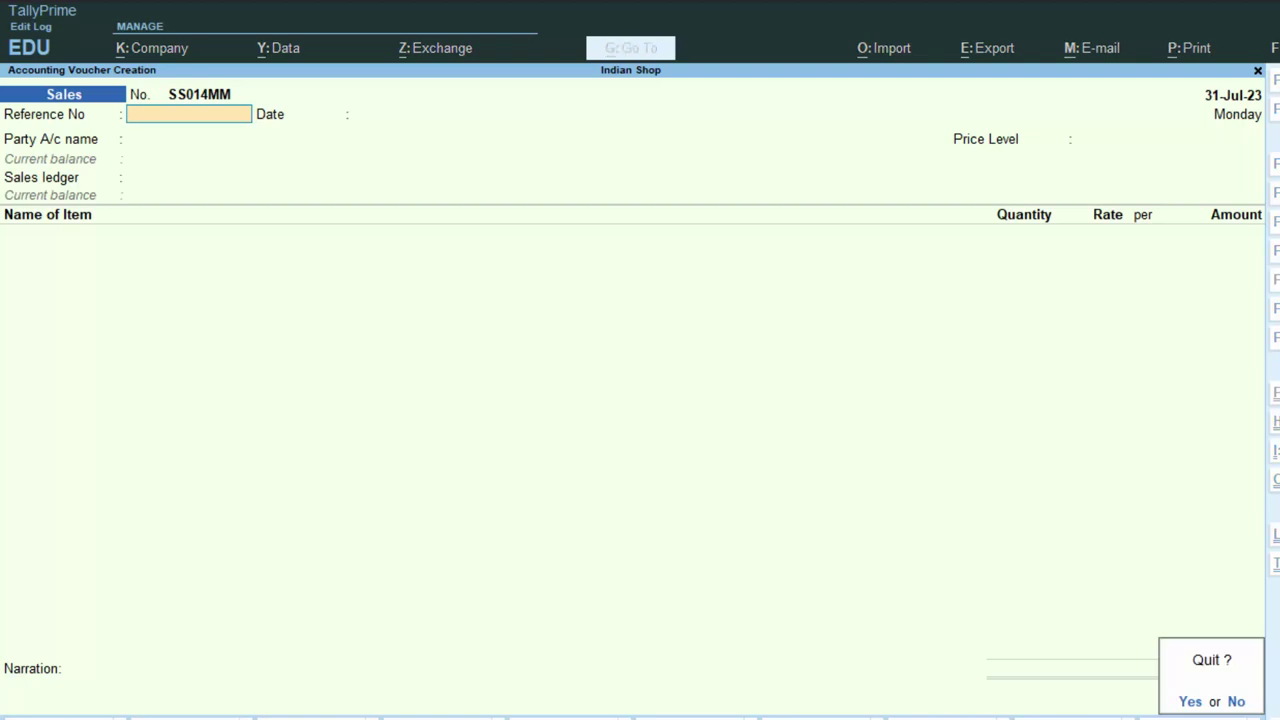
key(y)
key(d)
key(d)
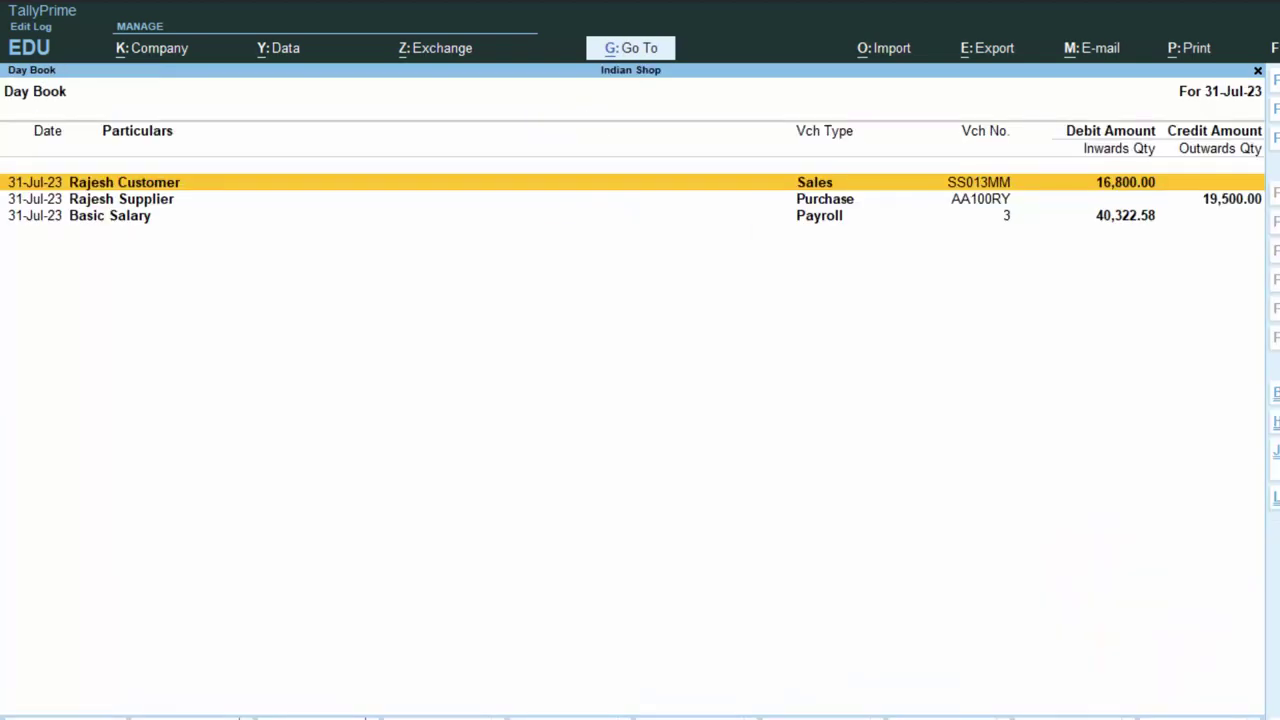
Step: Open purchase voucher AA100RY, view its print preview enlarged, and return to the Day Book
key(Down)
key(Return)
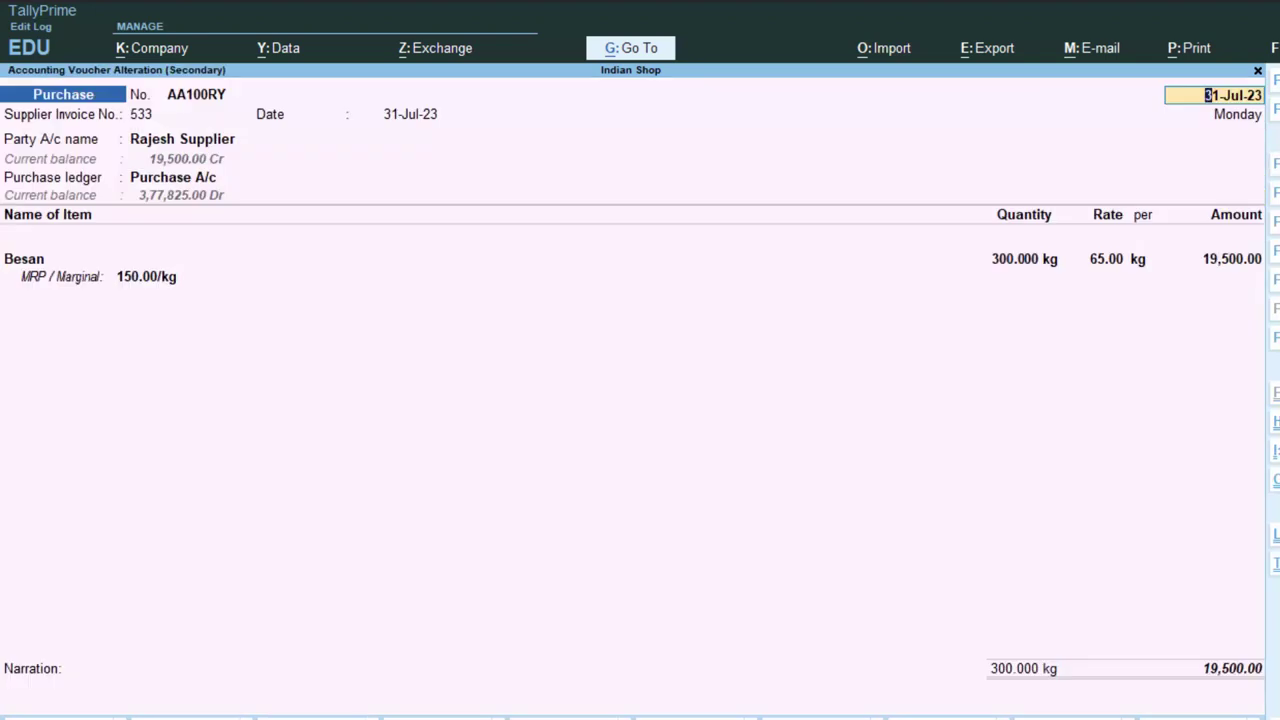
key(alt+p)
key(Return)
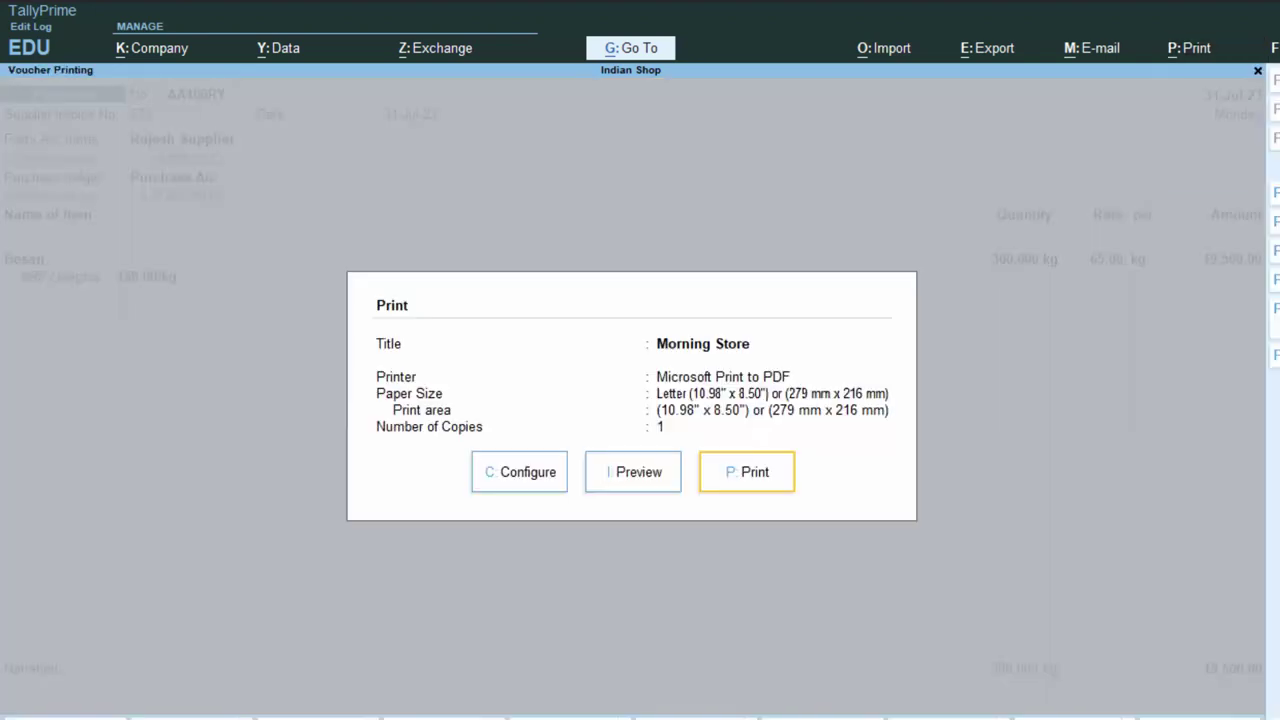
key(i)
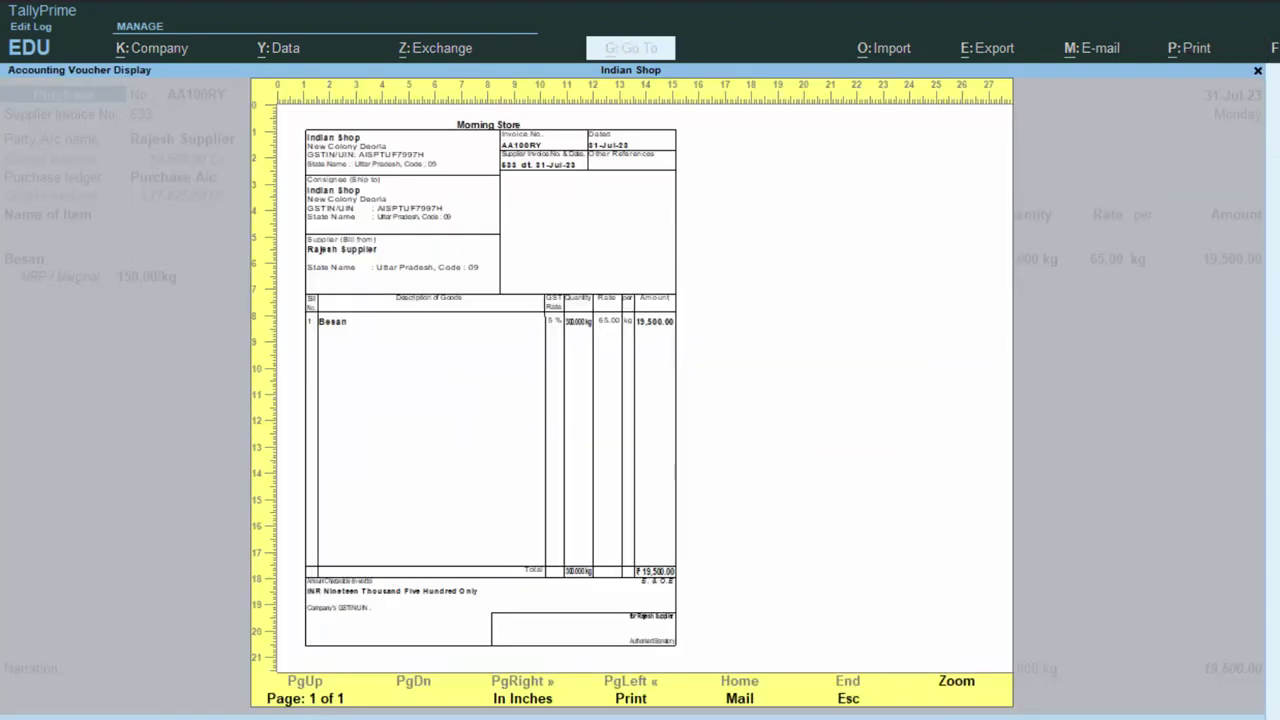
click(948, 688)
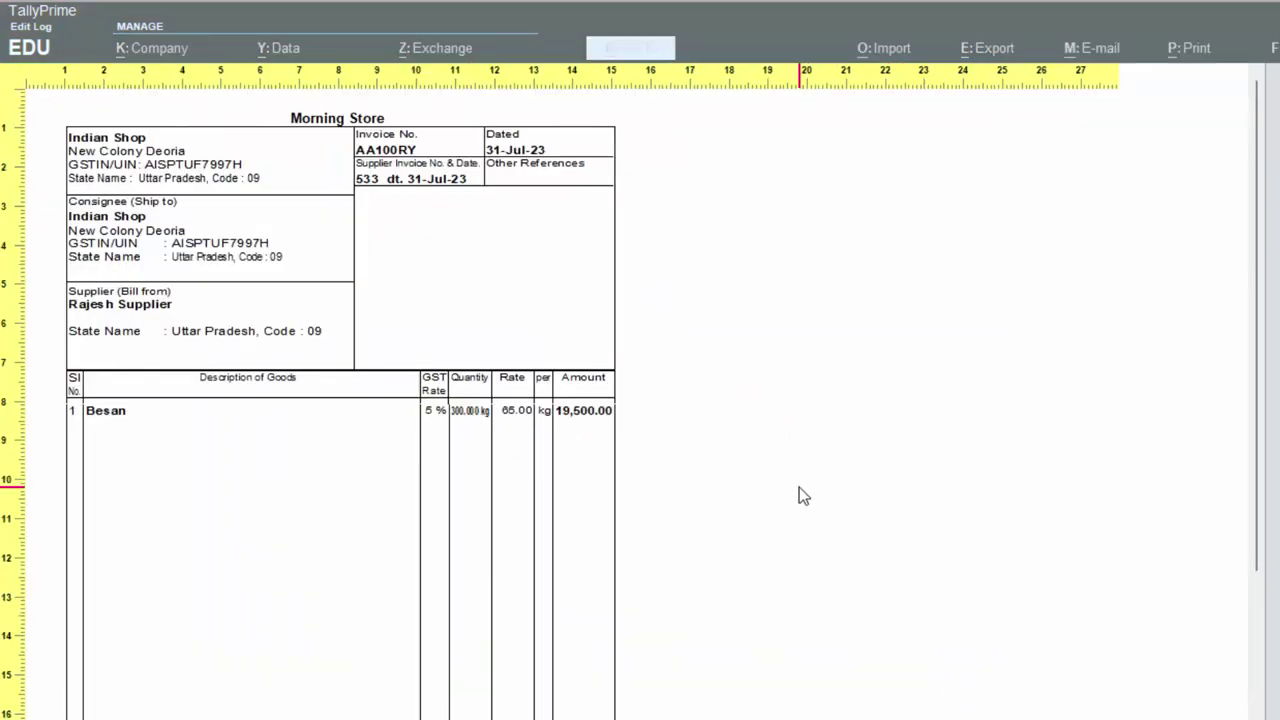
key(Escape)
key(Escape)
key(Escape)
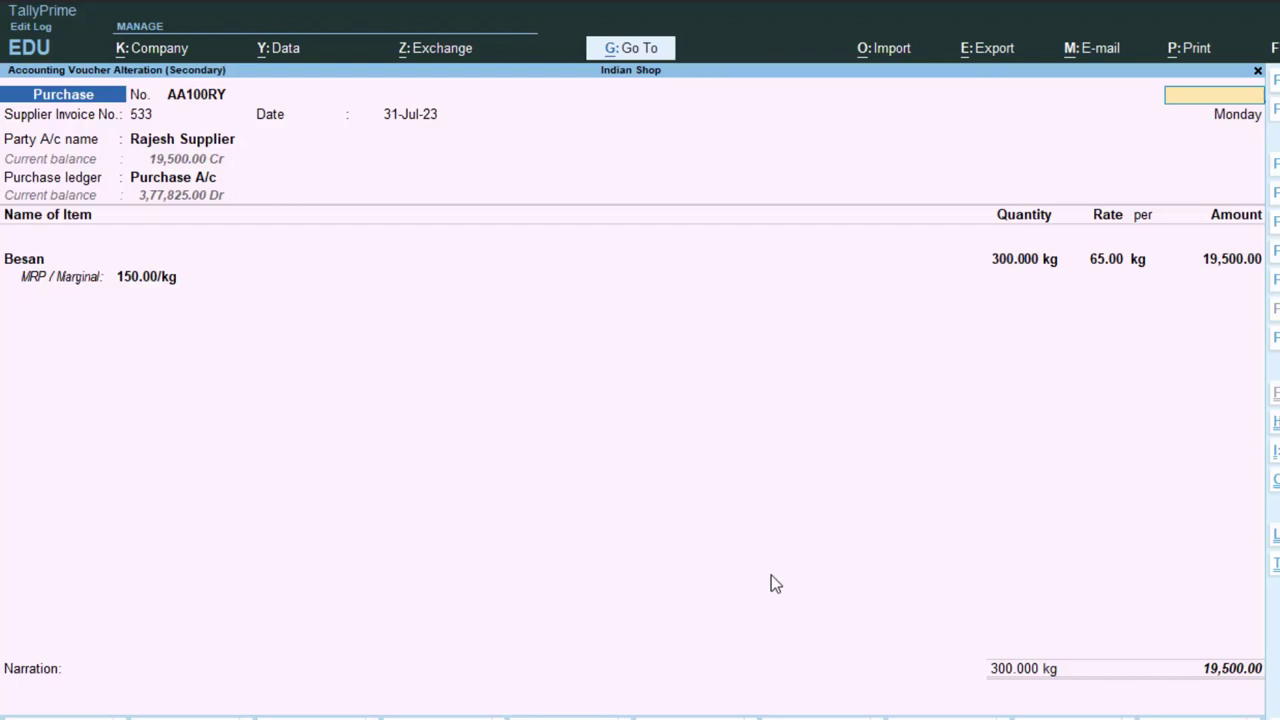
key(Escape)
key(y)
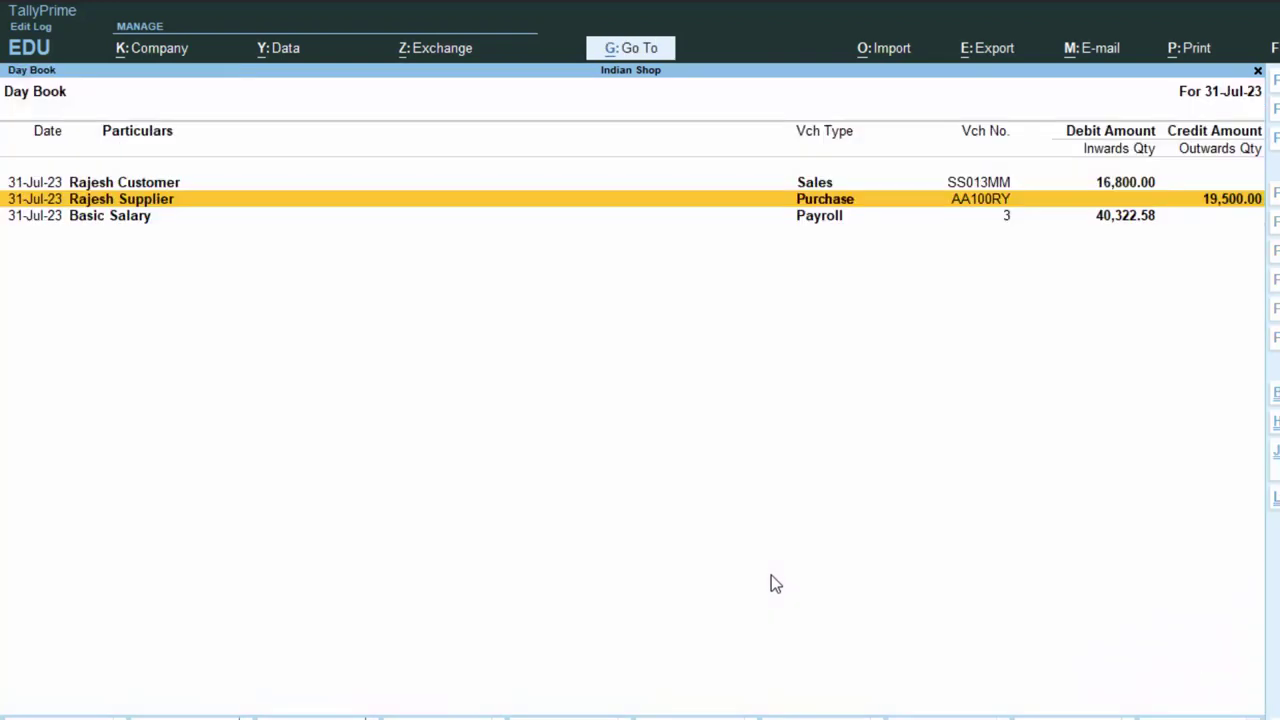
Step: Open sales voucher SS013MM and view its Bill of Supply print preview enlarged
key(Up)
key(Return)
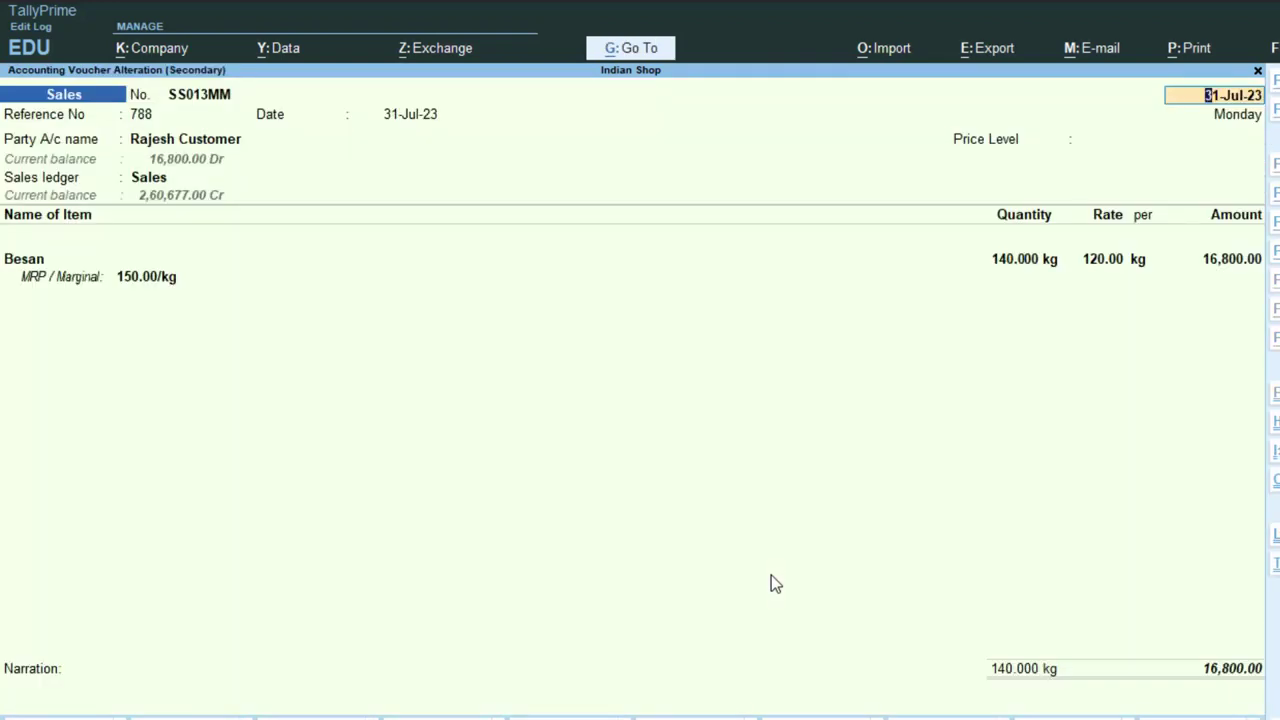
key(alt+p)
key(Return)
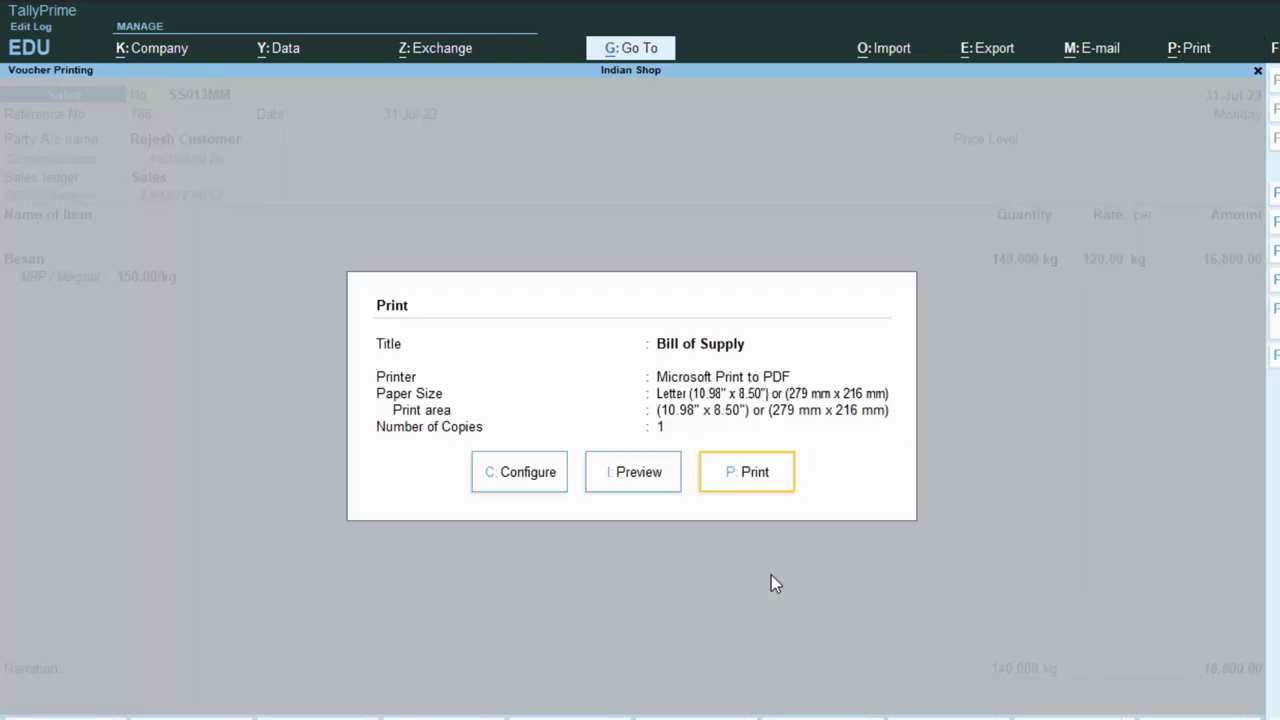
key(Left)
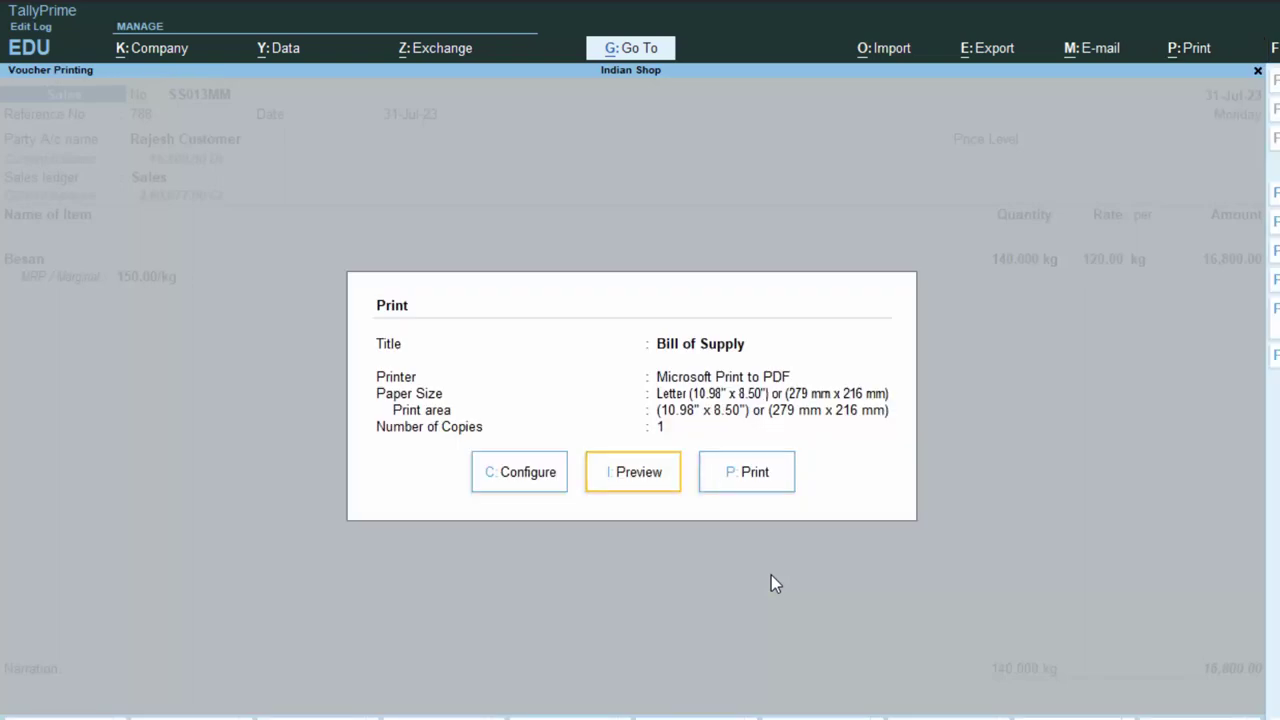
key(Return)
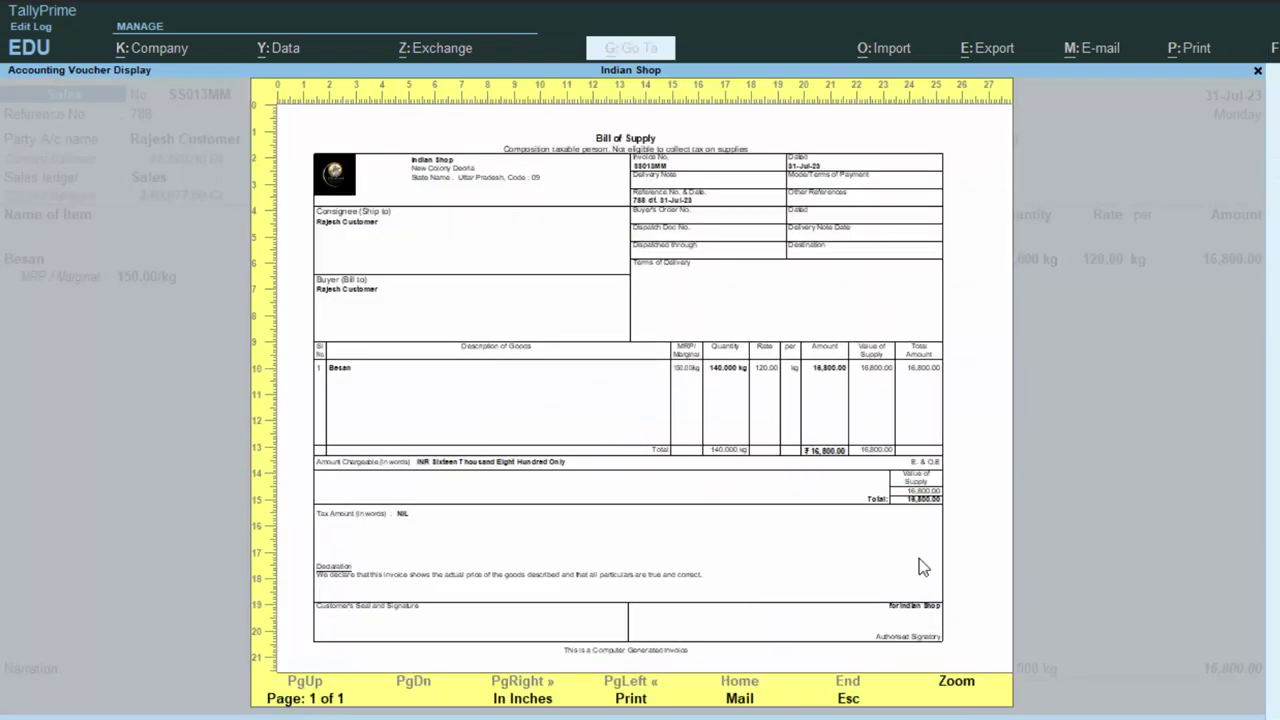
click(958, 688)
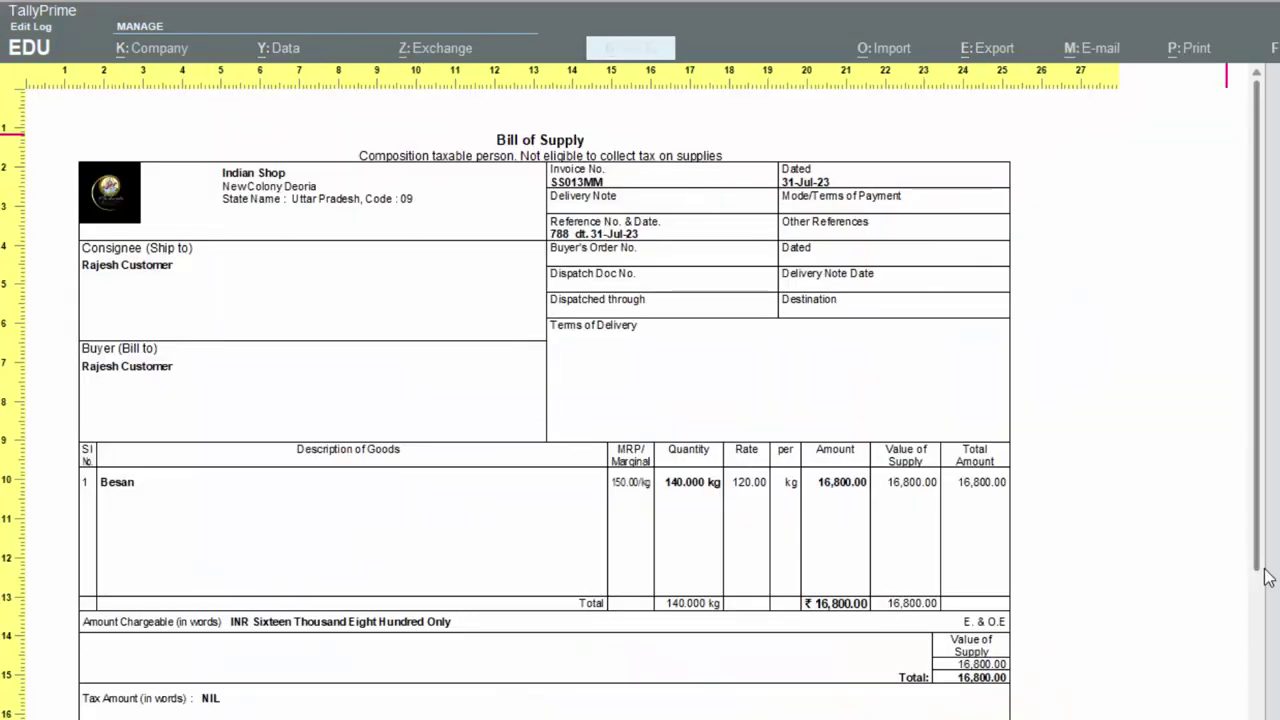